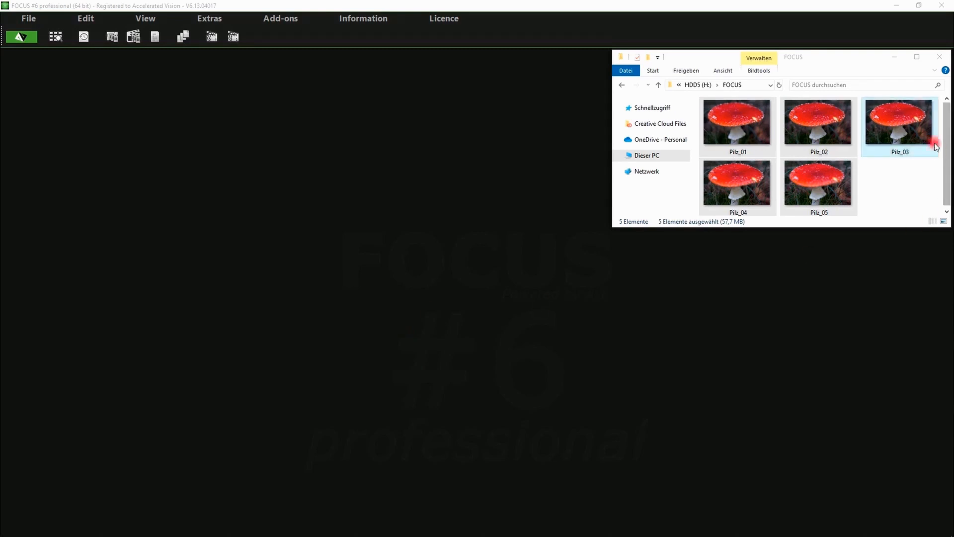
View the source photos from Pilz_01.jpg through Pilz_05.jpg one after another in the photo viewer.
{"action": "left_click", "coordinate": [886, 185]}
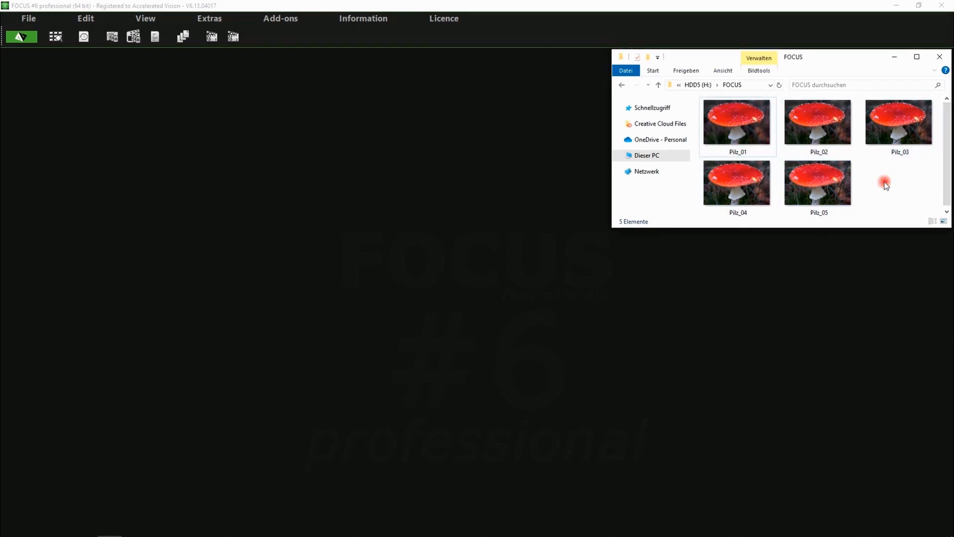
{"action": "double_click", "coordinate": [735, 119]}
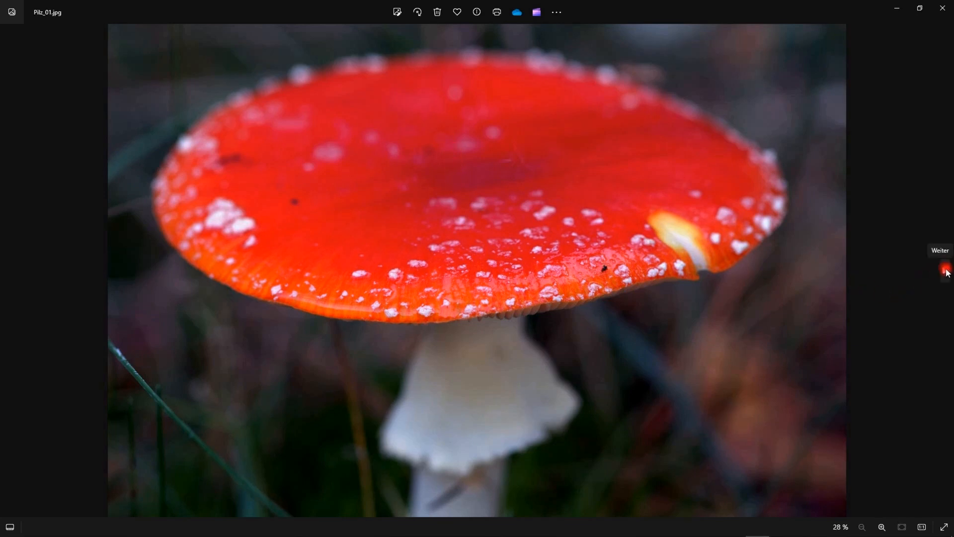
{"action": "left_click", "coordinate": [942, 270]}
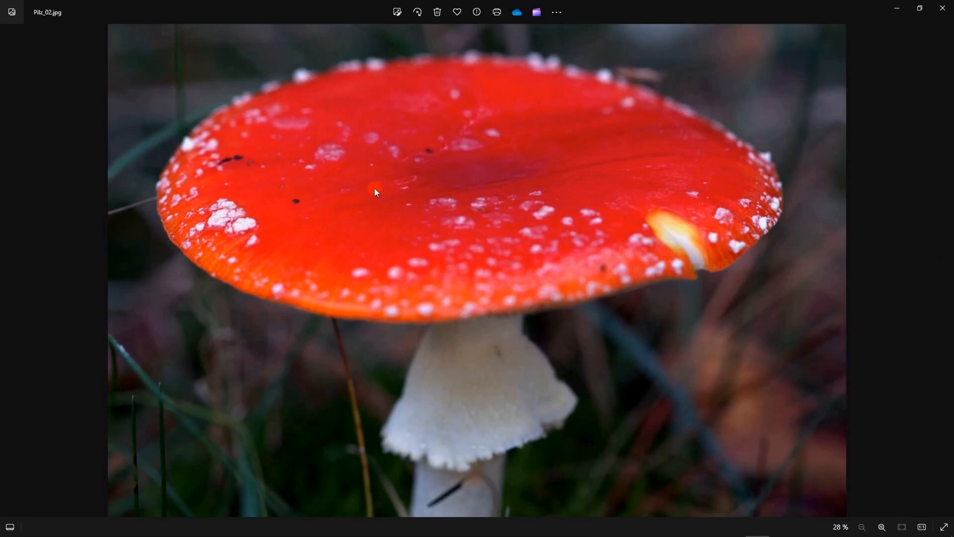
{"action": "left_click", "coordinate": [944, 271]}
{"action": "left_click", "coordinate": [946, 272]}
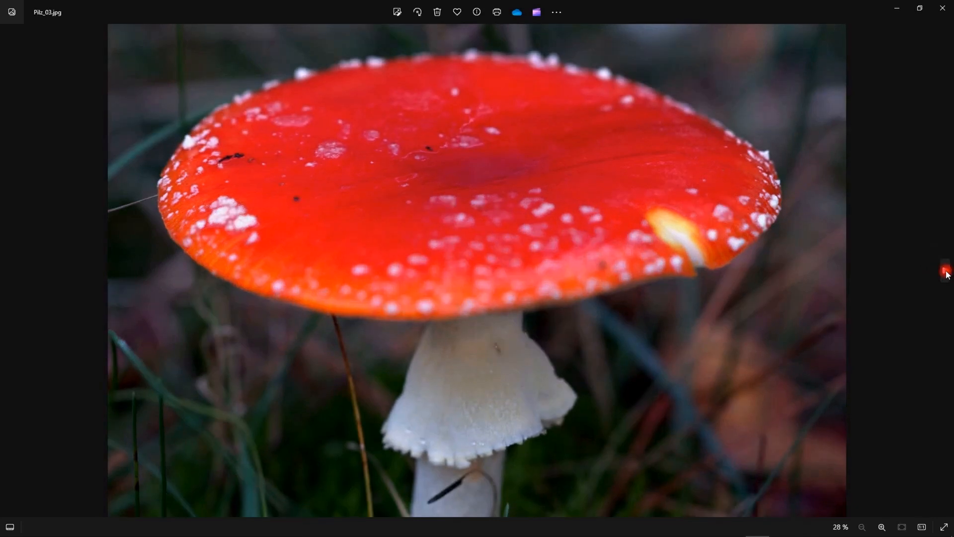
{"action": "left_click", "coordinate": [946, 273]}
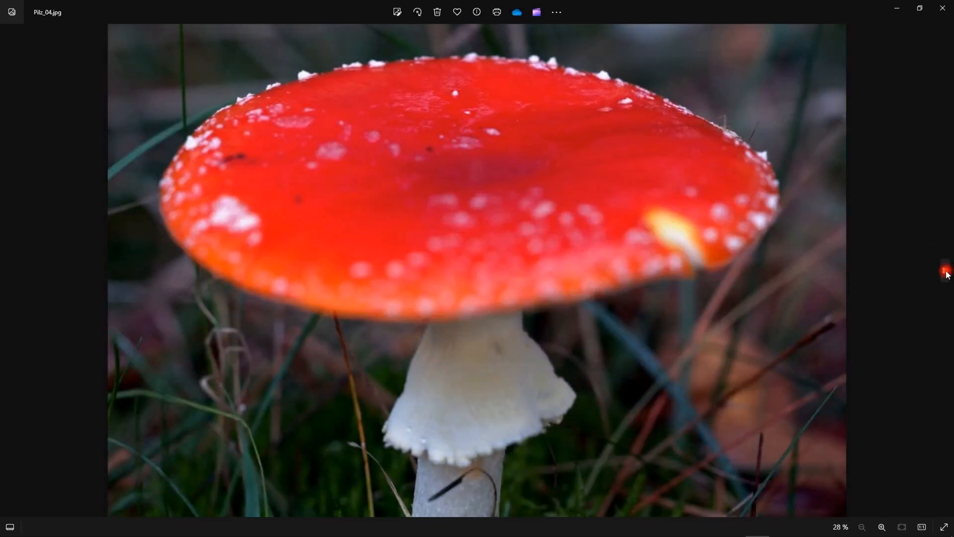
{"action": "left_click", "coordinate": [946, 272]}
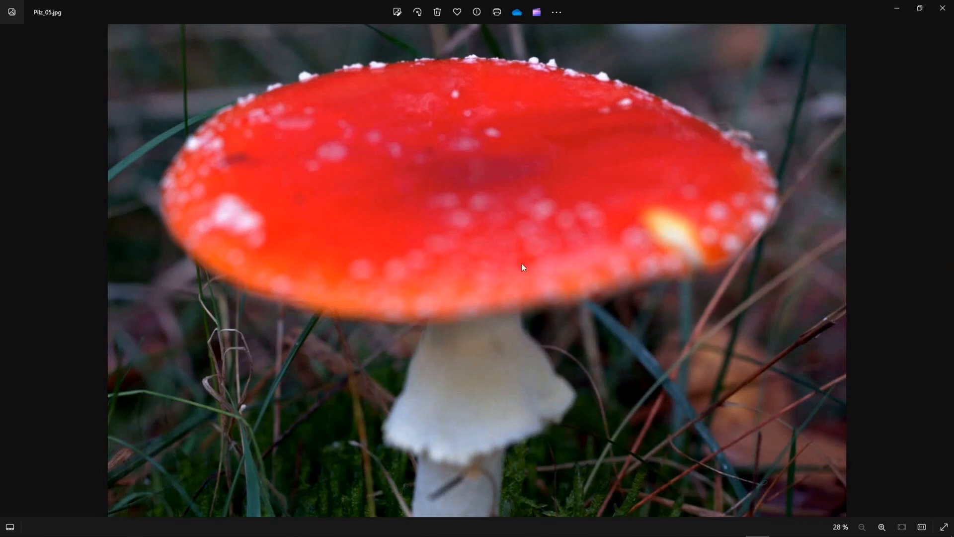
Page back from Pilz_05.jpg to Pilz_01.jpg and close the photo viewer.
{"action": "left_click", "coordinate": [7, 270]}
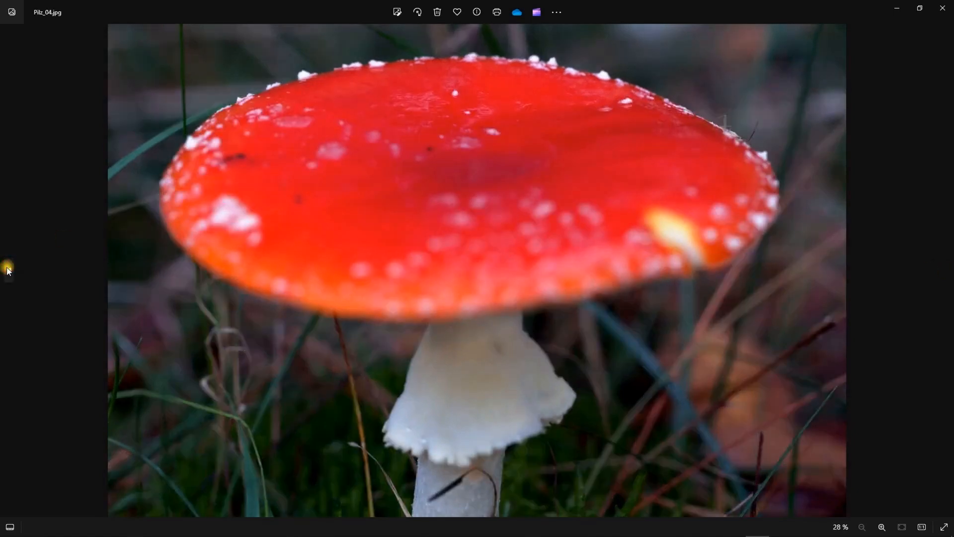
{"action": "left_click", "coordinate": [8, 271]}
{"action": "left_click", "coordinate": [8, 271]}
{"action": "left_click", "coordinate": [8, 271]}
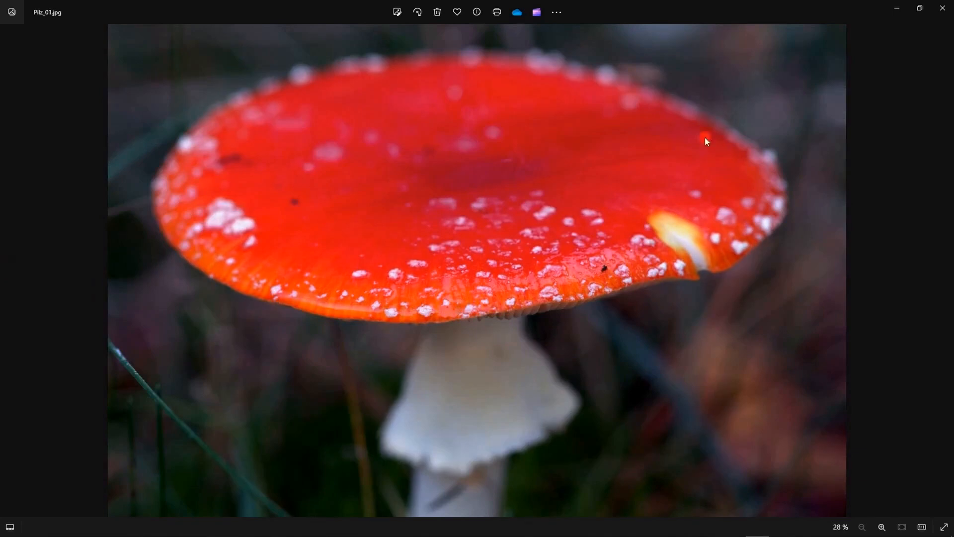
{"action": "left_click", "coordinate": [945, 12]}
Load all five photos, Pilz_01 to Pilz_05, from the FOCUS folder into FOCUS as one image sequence.
{"action": "left_click_drag", "start_coordinate": [906, 191], "coordinate": [749, 147]}
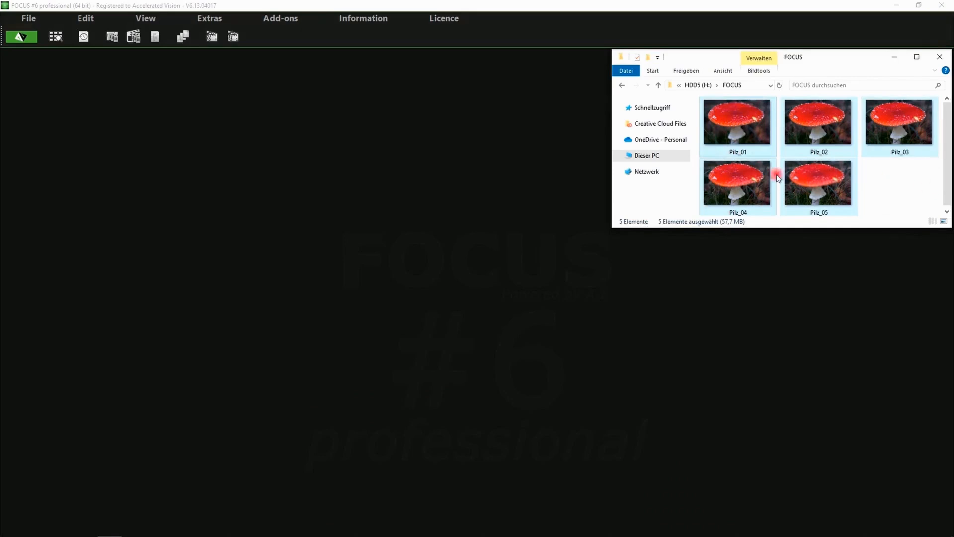
{"action": "left_click_drag", "start_coordinate": [750, 126], "coordinate": [670, 306]}
{"action": "left_click_drag", "start_coordinate": [373, 193], "coordinate": [373, 194]}
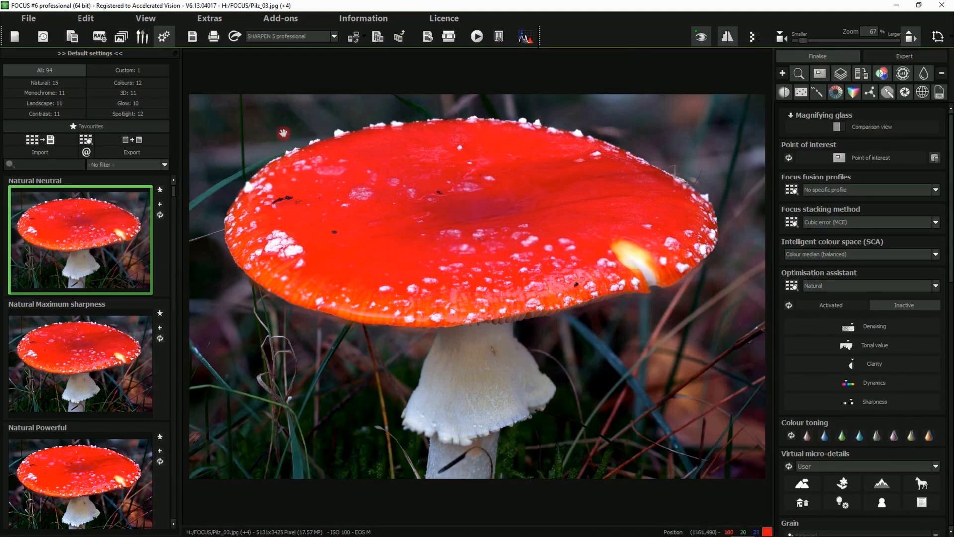
Set the optimisation assistant to inactive and open the image sequence with the focus stacking algorithms for editing.
{"action": "left_click", "coordinate": [925, 304]}
{"action": "left_click", "coordinate": [87, 18]}
{"action": "left_click", "coordinate": [104, 56]}
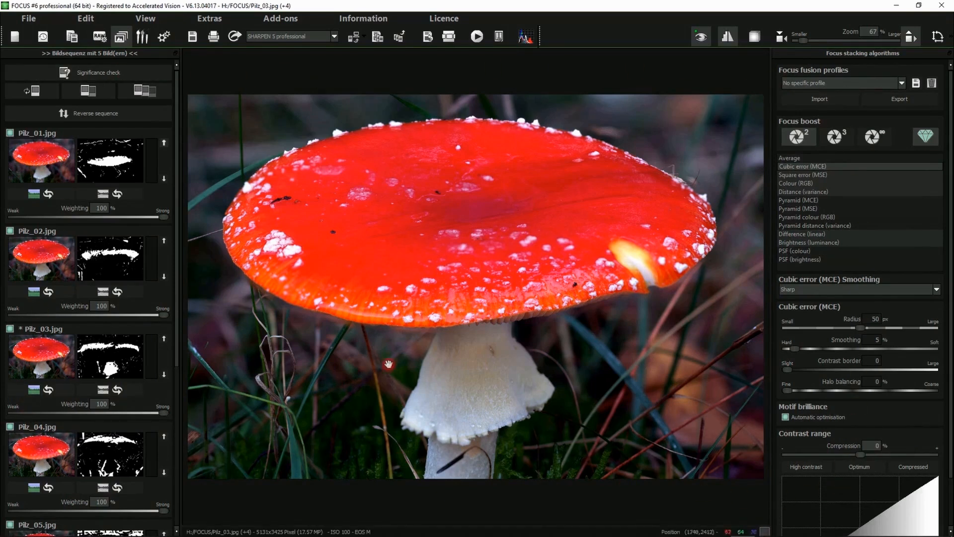
Examine the source images Pilz_01.jpg to Pilz_05.jpg individually in the preview.
{"action": "scroll", "coordinate": [174, 85], "scroll_direction": "down", "scroll_amount": 5}
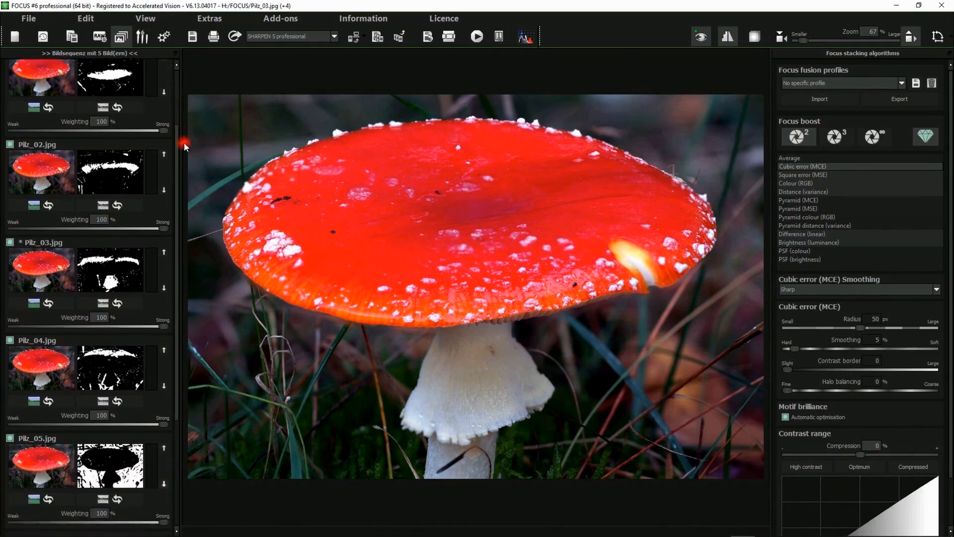
{"action": "left_click_drag", "start_coordinate": [194, 194], "coordinate": [199, 132]}
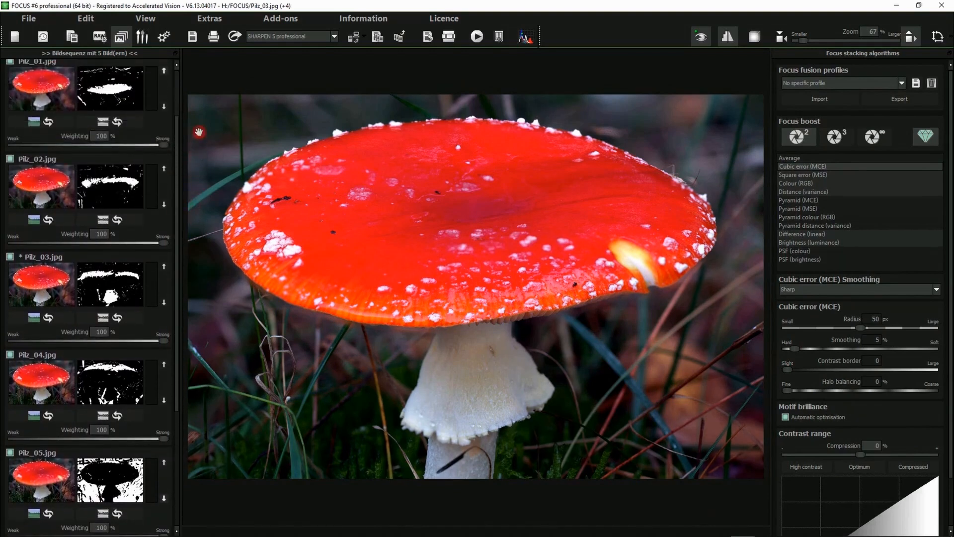
{"action": "scroll", "coordinate": [177, 132], "scroll_direction": "up", "scroll_amount": 1}
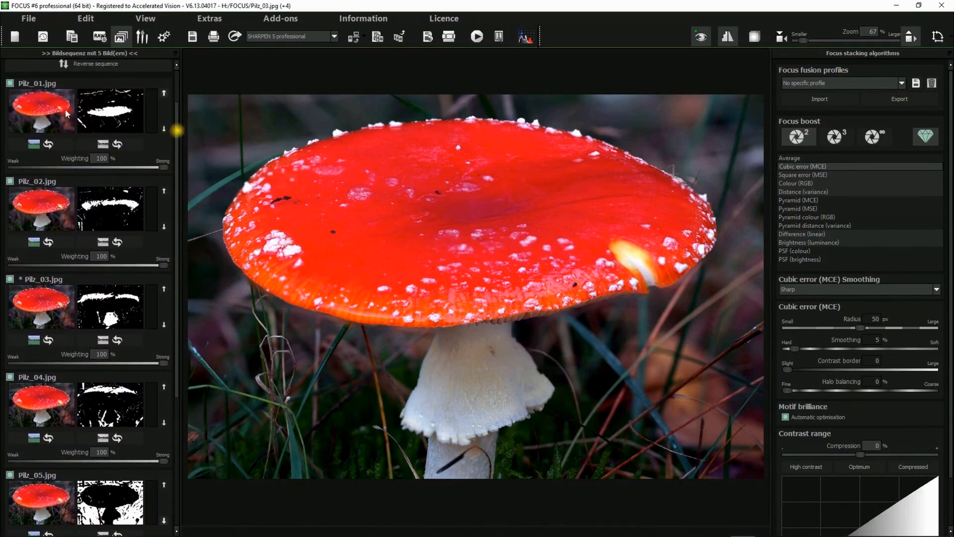
{"action": "left_click", "coordinate": [44, 109]}
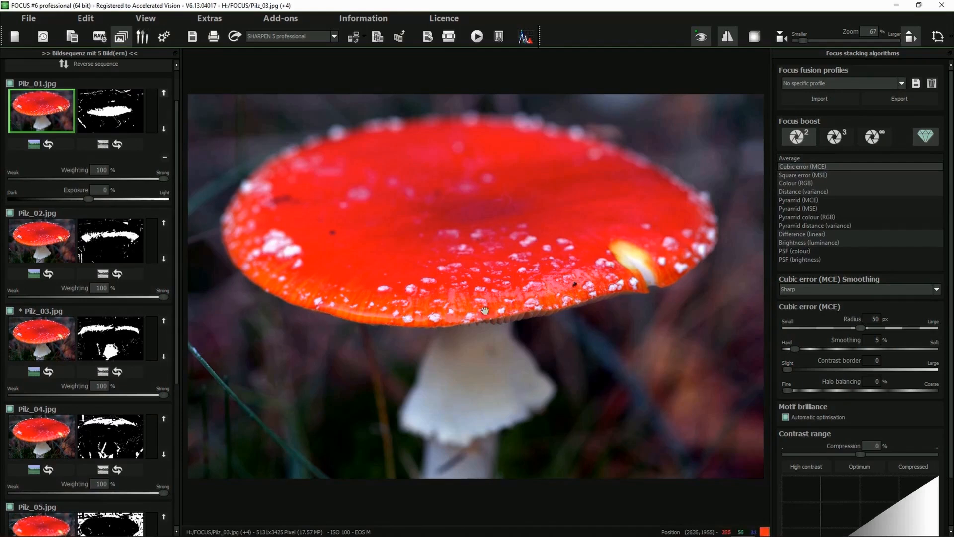
{"action": "left_click", "coordinate": [40, 240]}
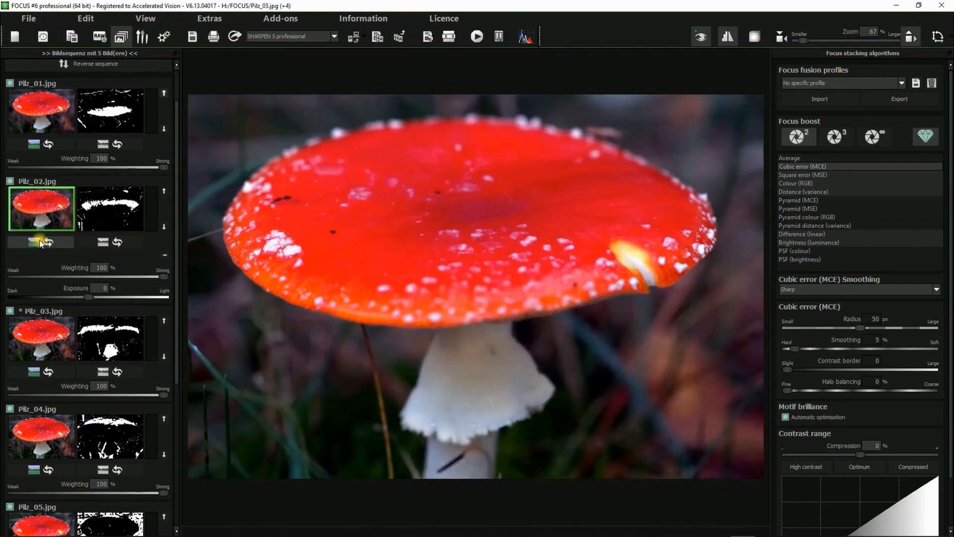
{"action": "left_click", "coordinate": [44, 341]}
{"action": "scroll", "coordinate": [39, 341], "scroll_direction": "down", "scroll_amount": 3}
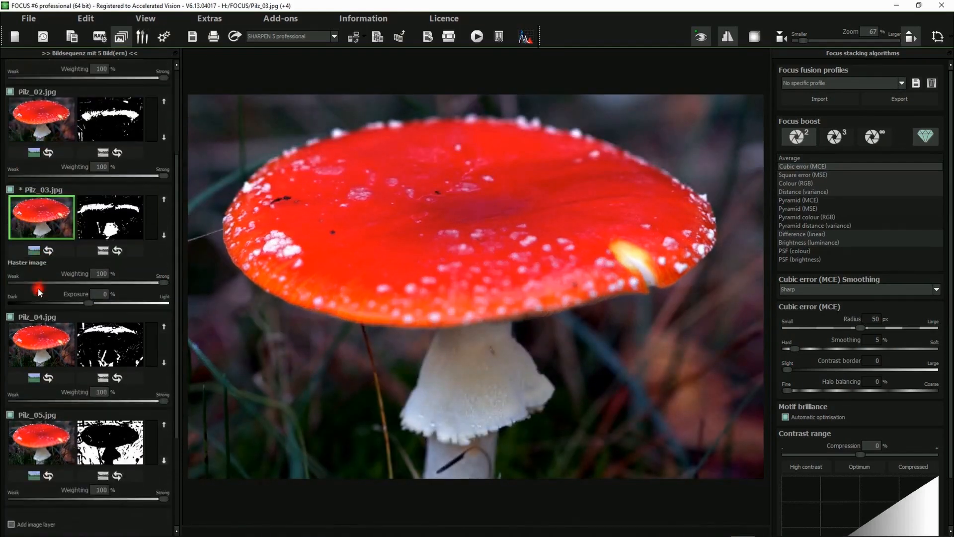
{"action": "left_click", "coordinate": [28, 342]}
{"action": "left_click", "coordinate": [42, 442]}
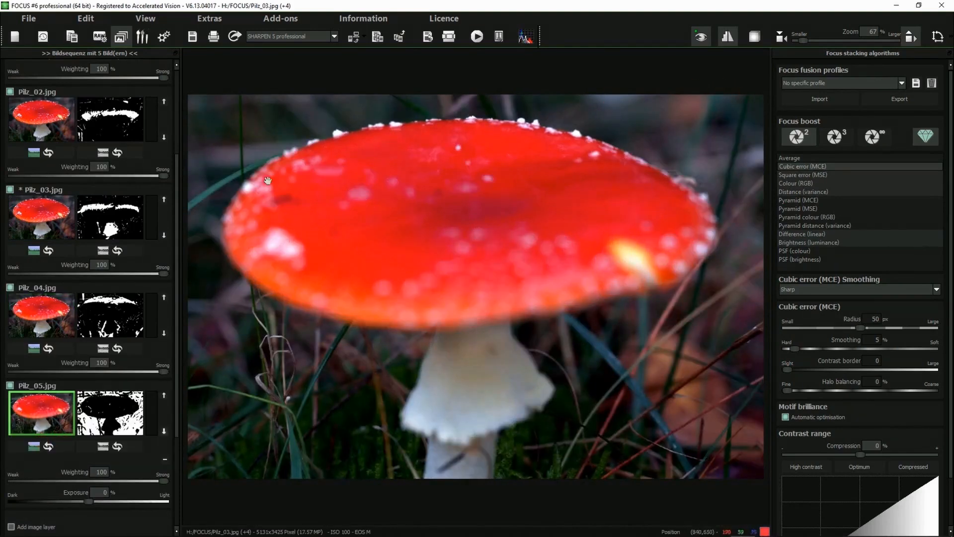
Examine the weighting matrices from Pilz_01 through Pilz_05 in turn and return to the stacked result.
{"action": "left_click_drag", "start_coordinate": [174, 362], "coordinate": [115, 166]}
{"action": "left_click", "coordinate": [114, 166]}
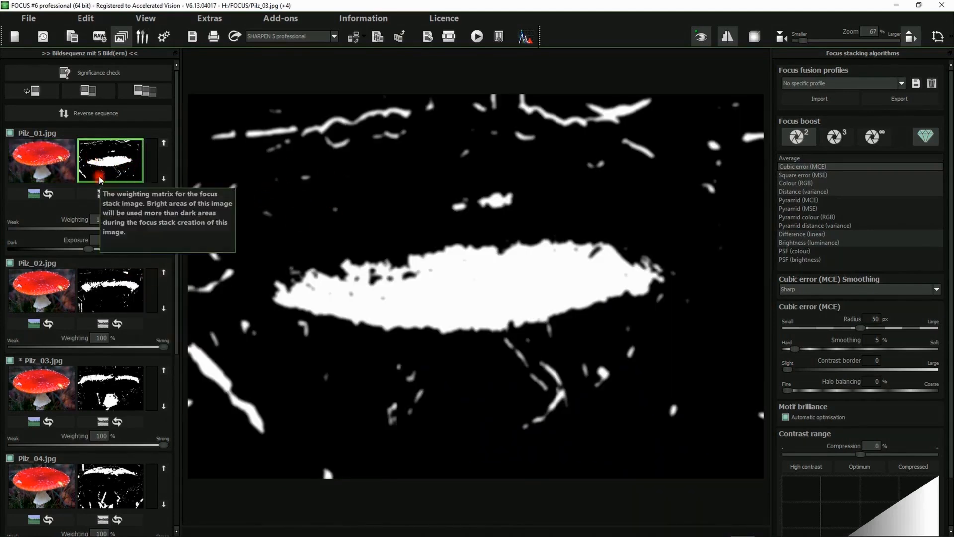
{"action": "left_click", "coordinate": [120, 288]}
{"action": "left_click", "coordinate": [114, 391]}
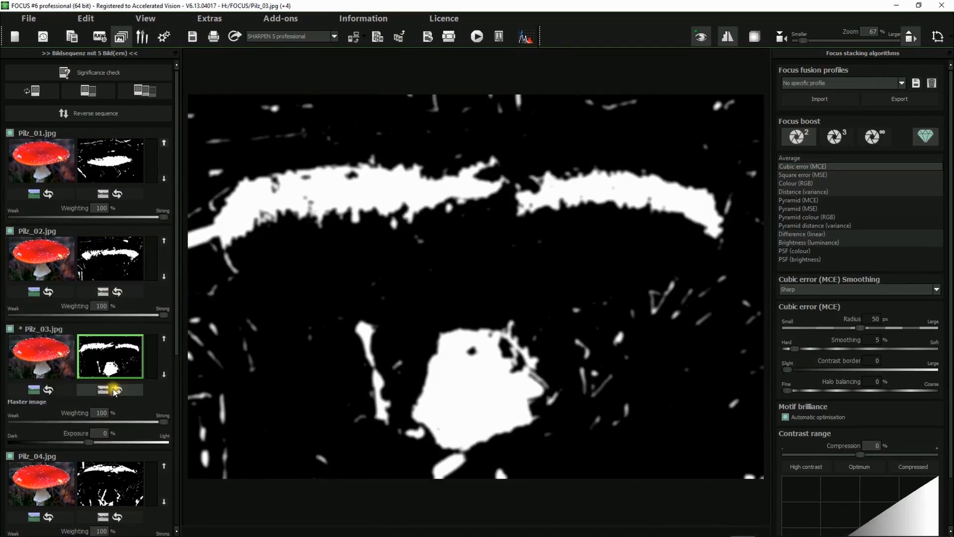
{"action": "scroll", "coordinate": [114, 289], "scroll_direction": "down", "scroll_amount": 3}
{"action": "left_click", "coordinate": [113, 340]}
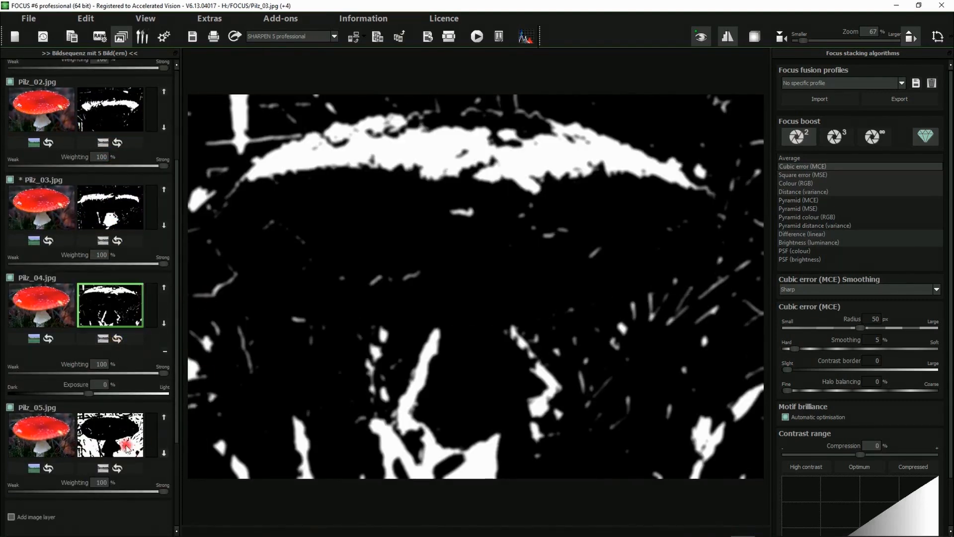
{"action": "left_click", "coordinate": [128, 446]}
{"action": "left_click", "coordinate": [118, 396]}
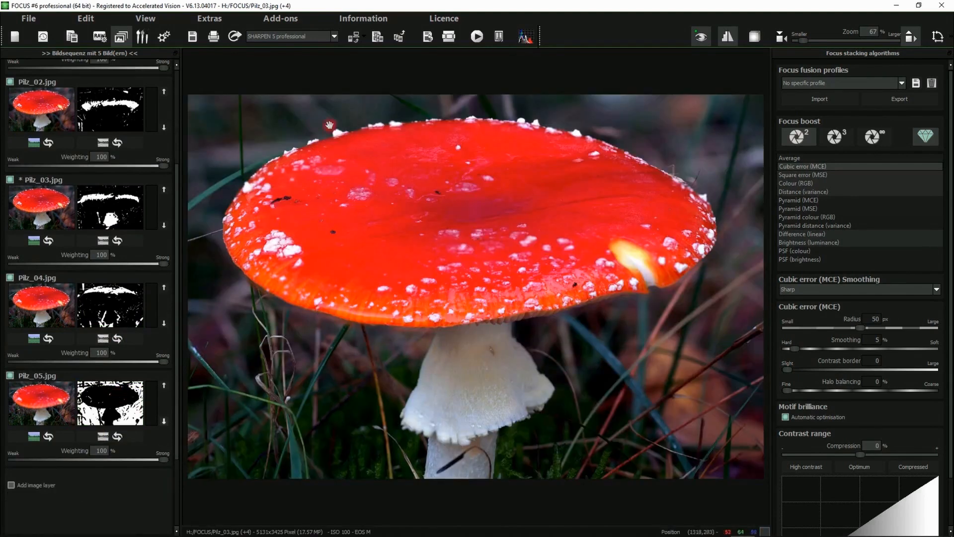
Open the image sequence player, slightly lower its weighting display and scrub from Pilz_01.jpg to Pilz_02.jpg.
{"action": "left_click", "coordinate": [477, 43]}
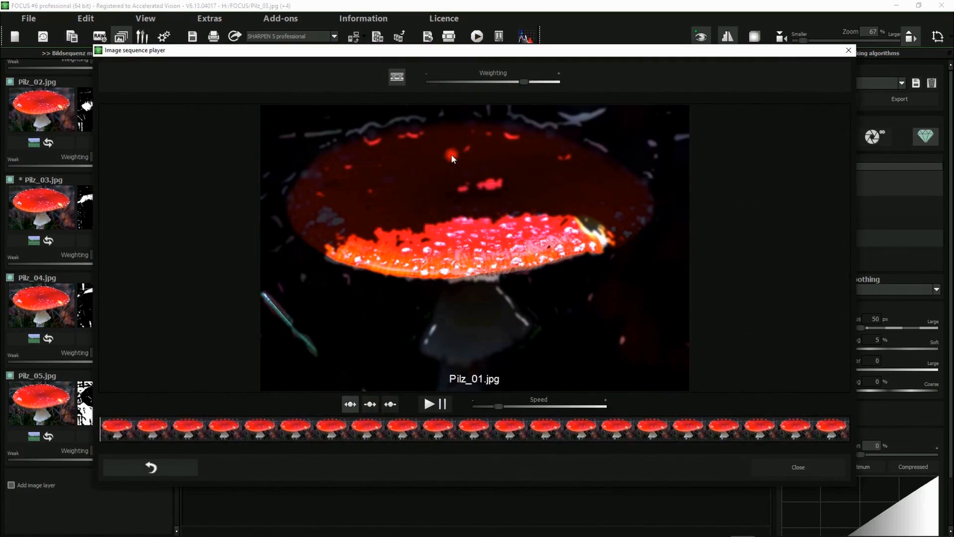
{"action": "mouse_move", "coordinate": [524, 85]}
{"action": "left_mouse_down"}
{"action": "mouse_move", "coordinate": [423, 84]}
{"action": "mouse_move", "coordinate": [556, 89]}
{"action": "mouse_move", "coordinate": [518, 82]}
{"action": "left_mouse_up"}
{"action": "left_click_drag", "start_coordinate": [109, 432], "coordinate": [301, 431]}
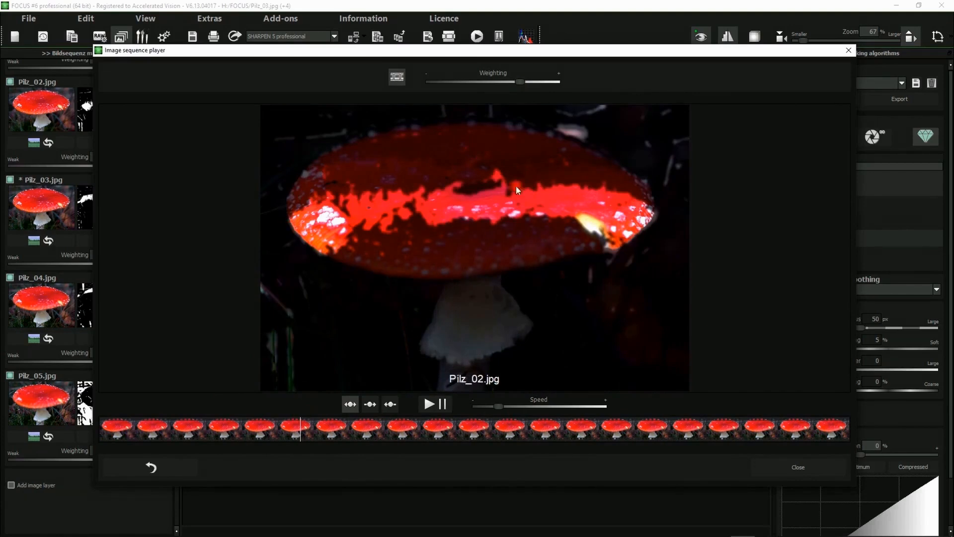
Reduce the player's weighting display to the minimum, scrub forward and back through the image sequence, and close the player.
{"action": "left_click_drag", "start_coordinate": [518, 83], "coordinate": [421, 80]}
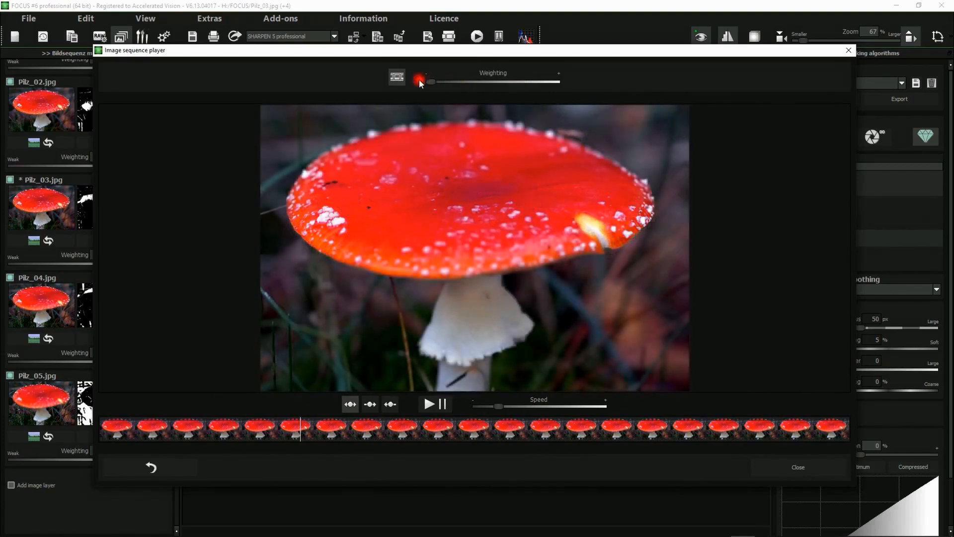
{"action": "left_click", "coordinate": [102, 432]}
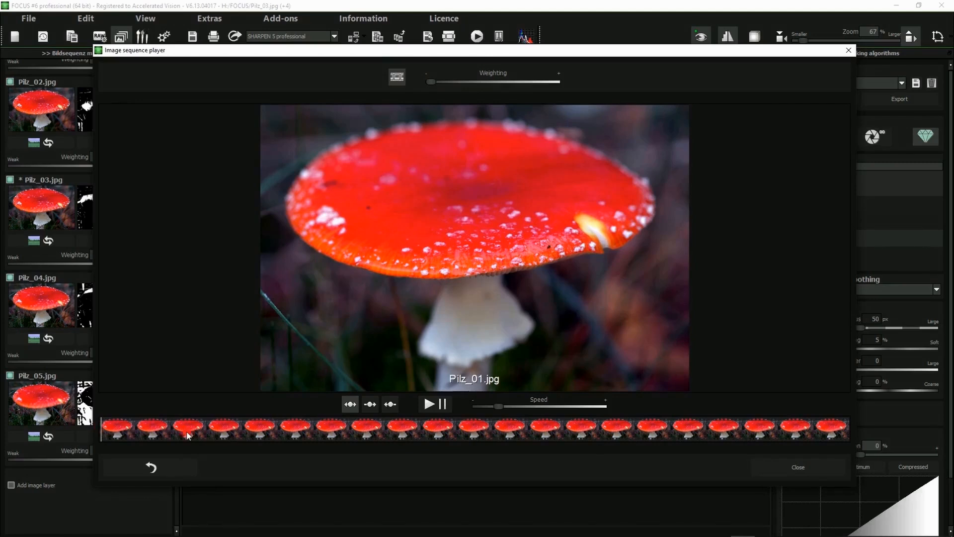
{"action": "left_click_drag", "start_coordinate": [104, 431], "coordinate": [612, 443]}
{"action": "left_click_drag", "start_coordinate": [766, 445], "coordinate": [84, 418]}
{"action": "left_click", "coordinate": [849, 50]}
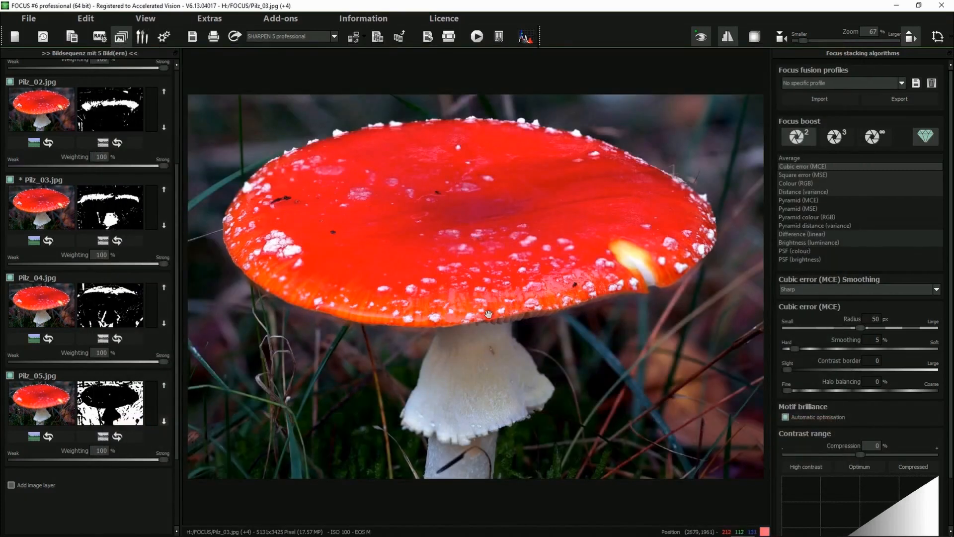
Run the significance check on the image sequence using the image content criterion and close its report.
{"action": "left_click_drag", "start_coordinate": [176, 185], "coordinate": [175, 89]}
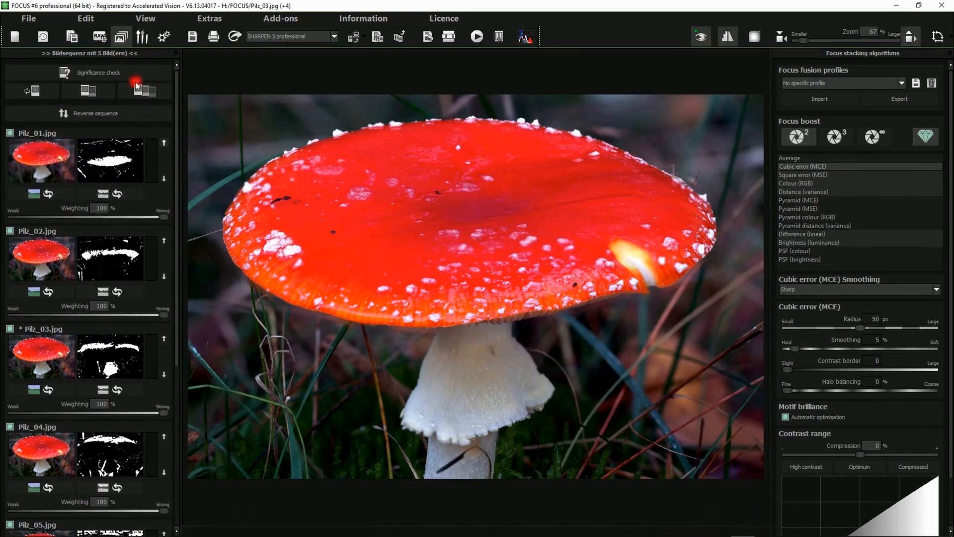
{"action": "left_click", "coordinate": [92, 75]}
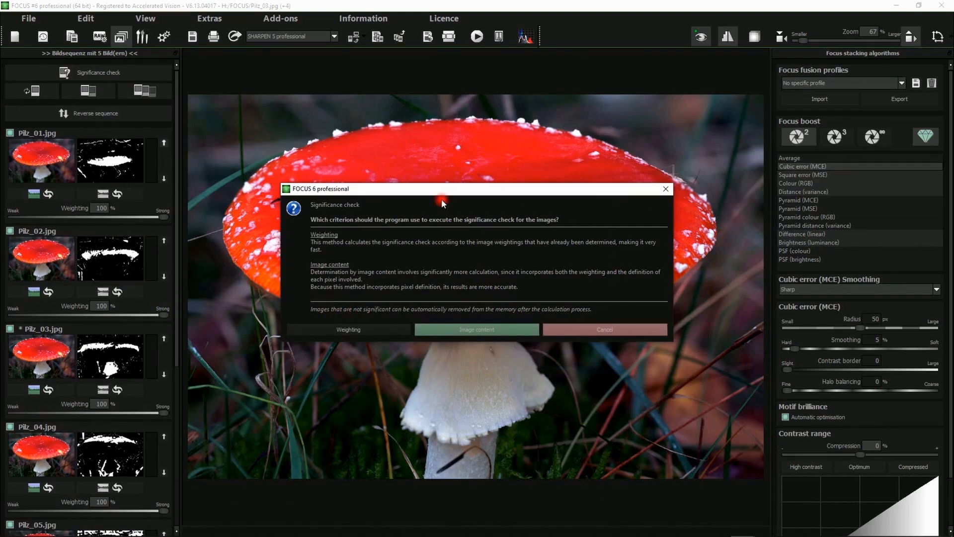
{"action": "left_click", "coordinate": [471, 331]}
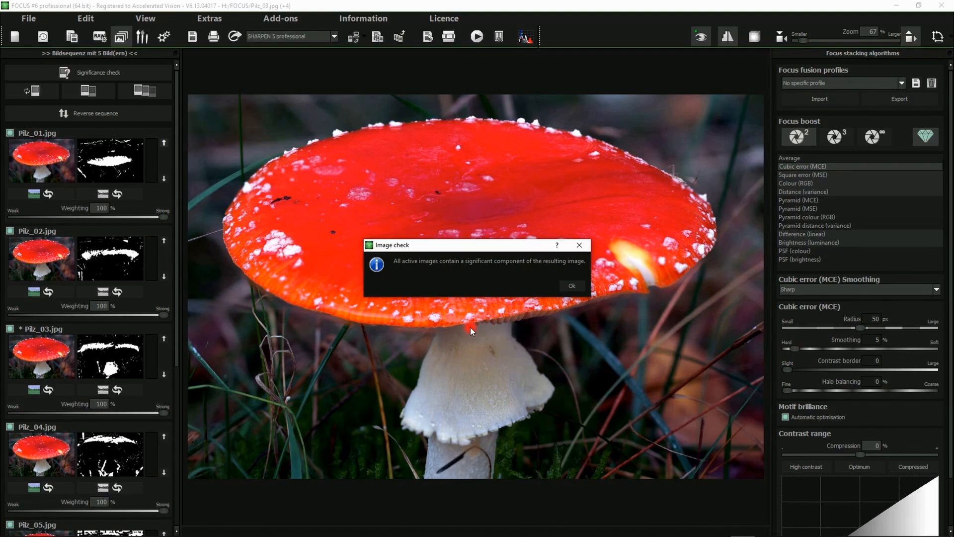
{"action": "left_click", "coordinate": [572, 287]}
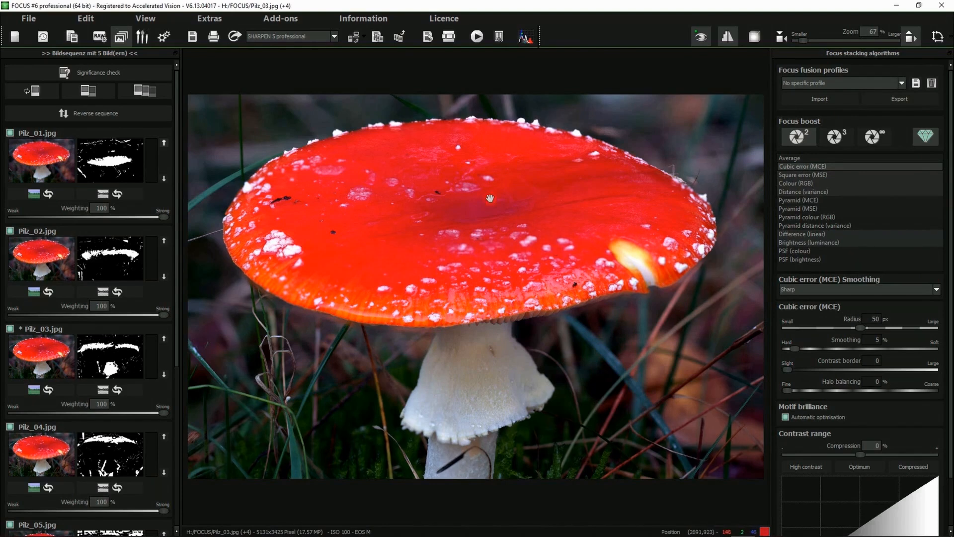
Check the weighting matrix of Pilz_01 again and inspect the stacked result at 200 % along the cap's lower edge beside the stem.
{"action": "left_click", "coordinate": [114, 164]}
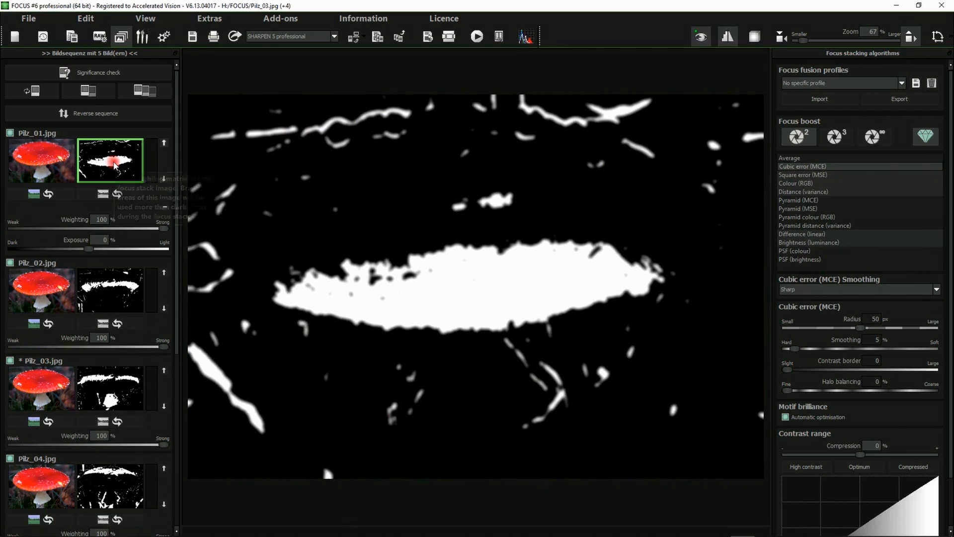
{"action": "left_click", "coordinate": [112, 162]}
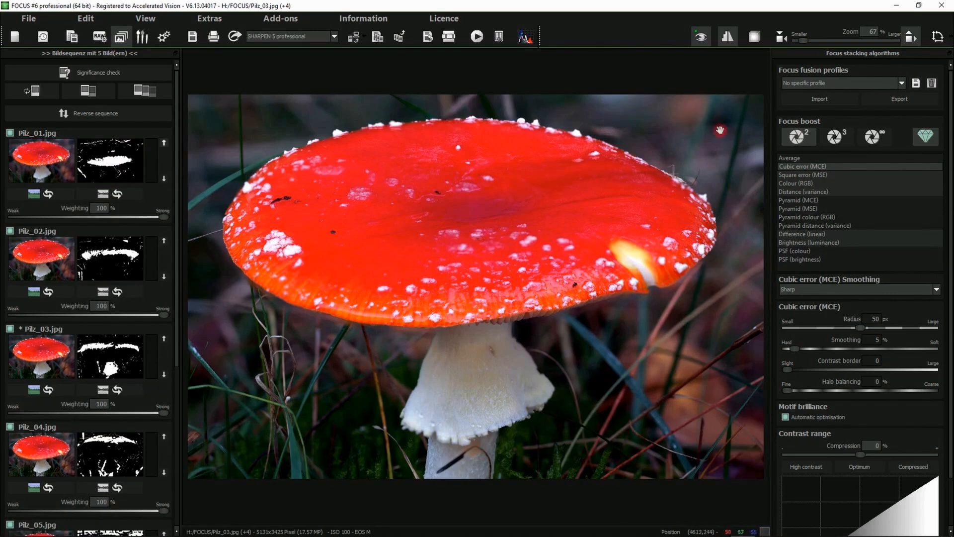
{"action": "left_click", "coordinate": [801, 243]}
{"action": "scroll", "coordinate": [348, 344], "scroll_direction": "up", "scroll_amount": 5}
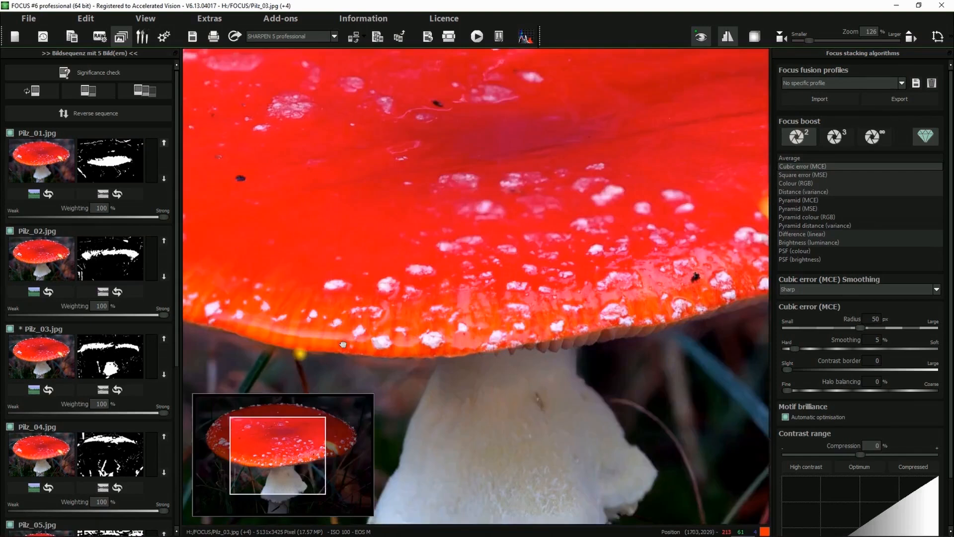
{"action": "left_click_drag", "start_coordinate": [303, 354], "coordinate": [450, 311]}
{"action": "scroll", "coordinate": [430, 308], "scroll_direction": "up", "scroll_amount": 2}
{"action": "scroll", "coordinate": [434, 303], "scroll_direction": "up", "scroll_amount": 2}
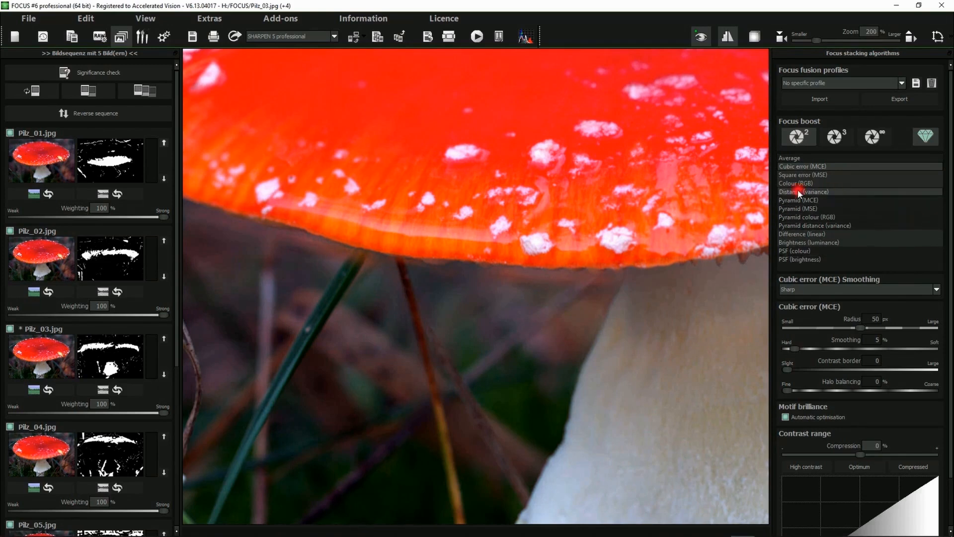
Try the Square error (MSE), Colour (RGB) and Distance (variance) stacking algorithms, and switch back to Cubic error (MCE).
{"action": "left_click", "coordinate": [792, 175]}
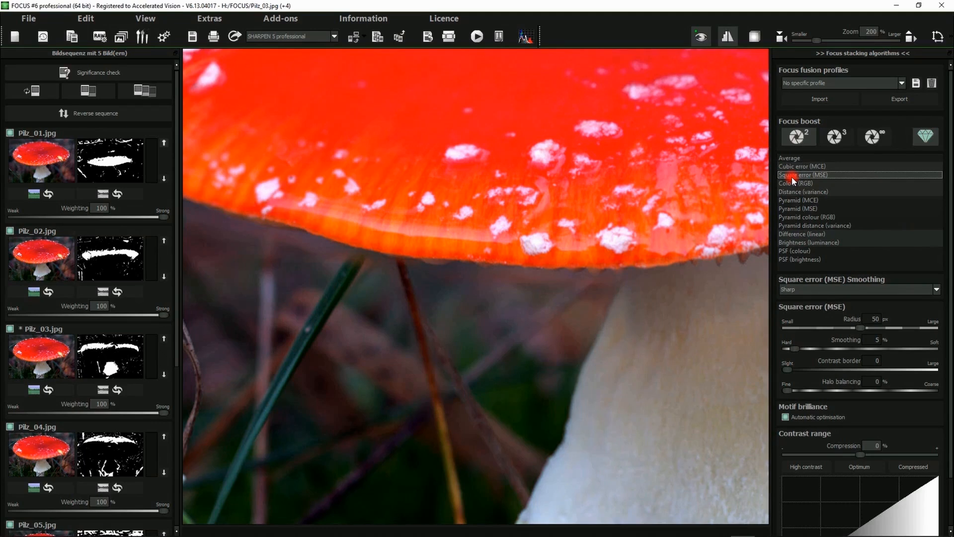
{"action": "left_click", "coordinate": [800, 184]}
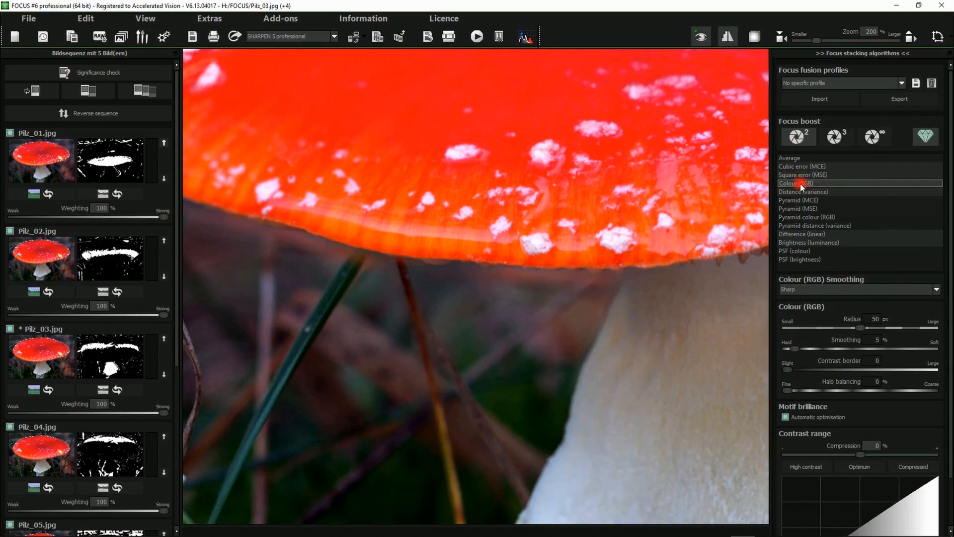
{"action": "left_click", "coordinate": [810, 192]}
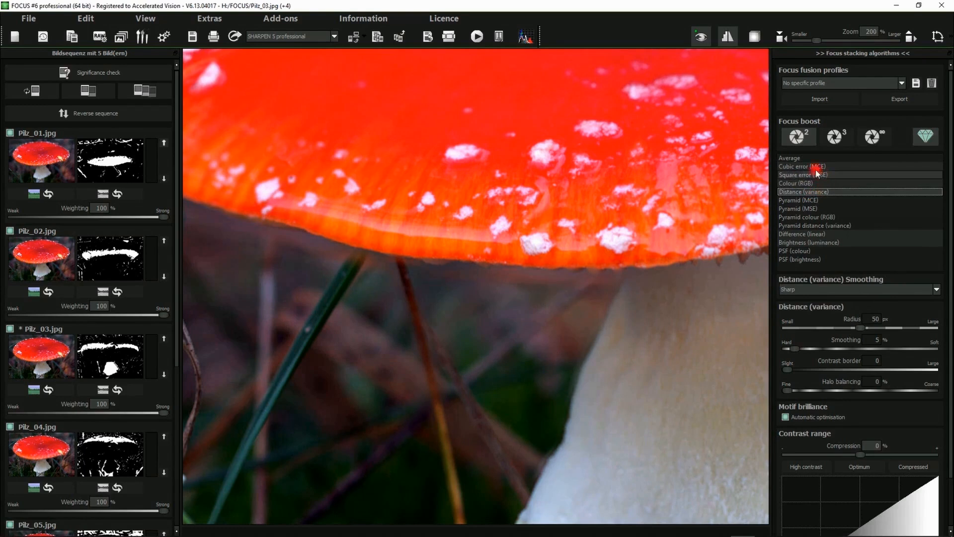
{"action": "left_click", "coordinate": [793, 165]}
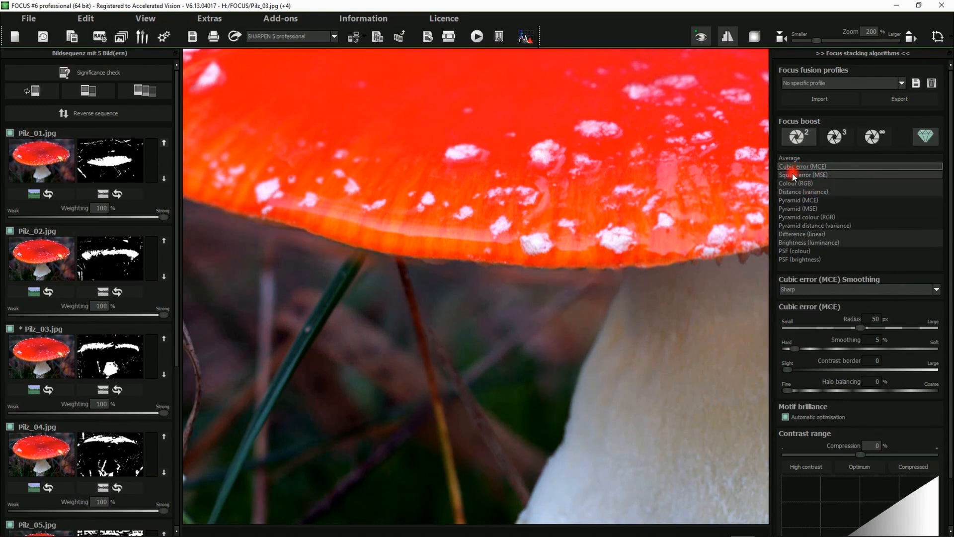
Compare the stacked result using Square error (MSE), Colour (RGB), Distance (variance) and Pyramid (MCE) in turn.
{"action": "left_click", "coordinate": [794, 175]}
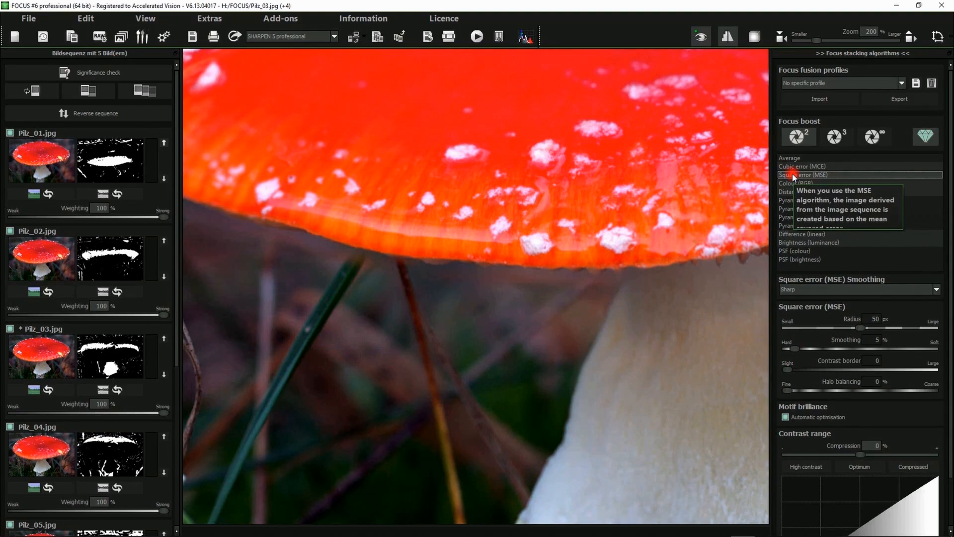
{"action": "left_click", "coordinate": [789, 183]}
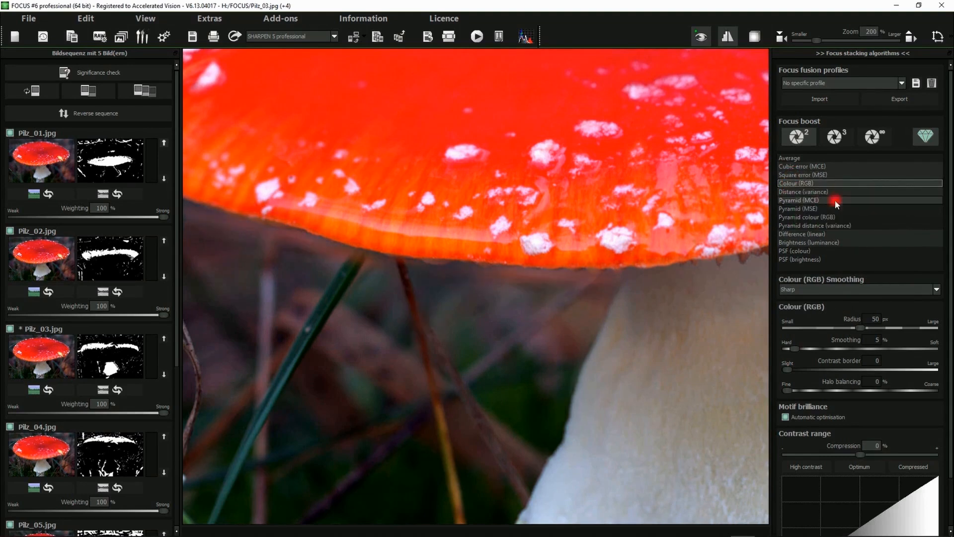
{"action": "left_click", "coordinate": [809, 191]}
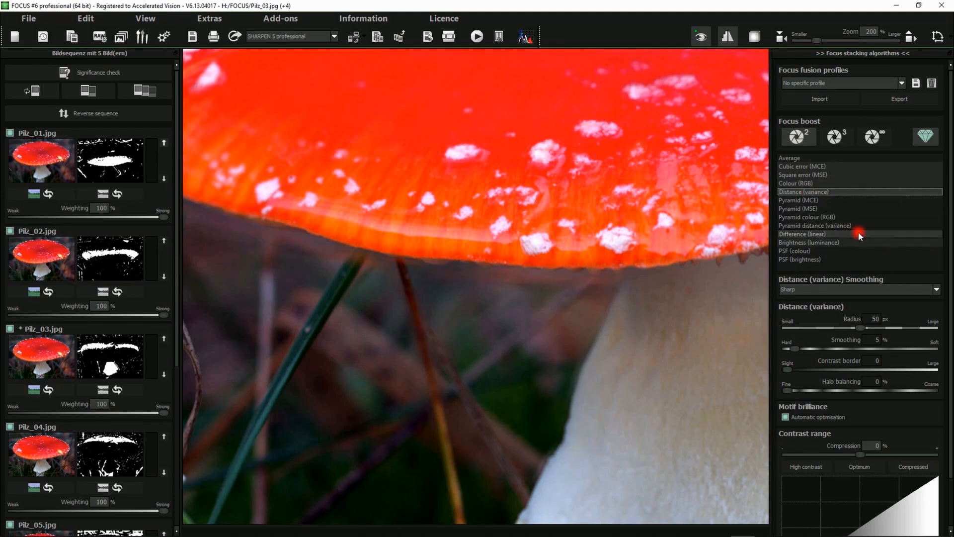
{"action": "left_click", "coordinate": [797, 201]}
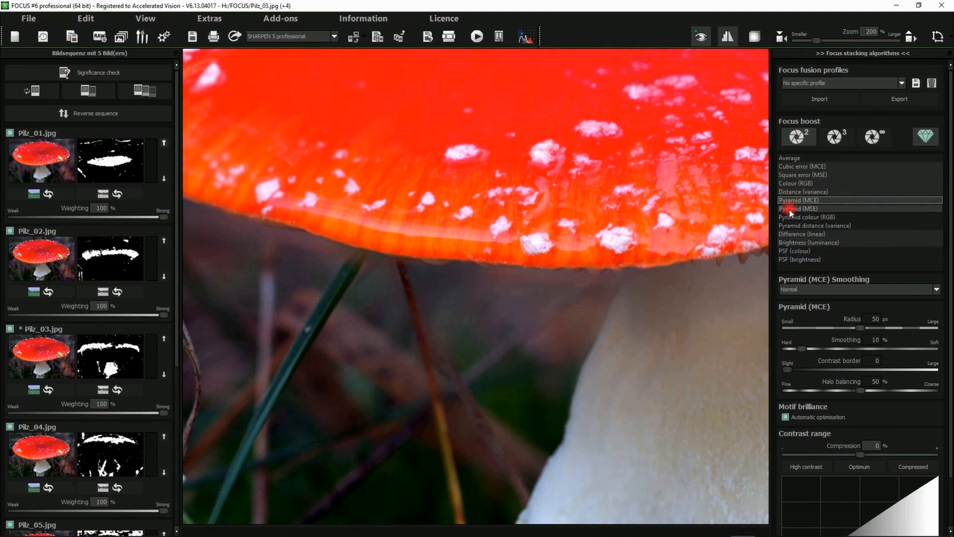
Compare the PSF (colour) stacking algorithm with Cubic error (MCE) and choose PSF (colour) for the stack.
{"action": "left_click", "coordinate": [790, 250]}
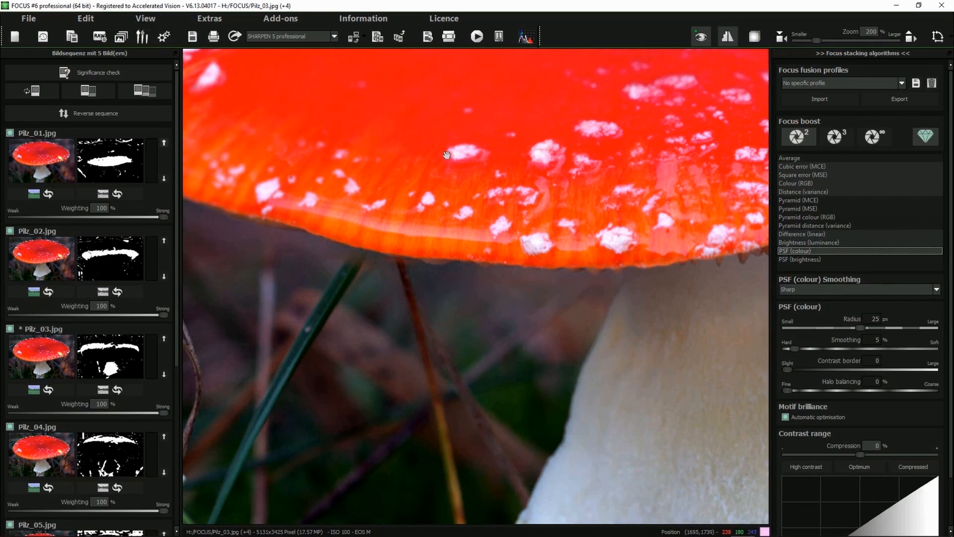
{"action": "left_click", "coordinate": [798, 166]}
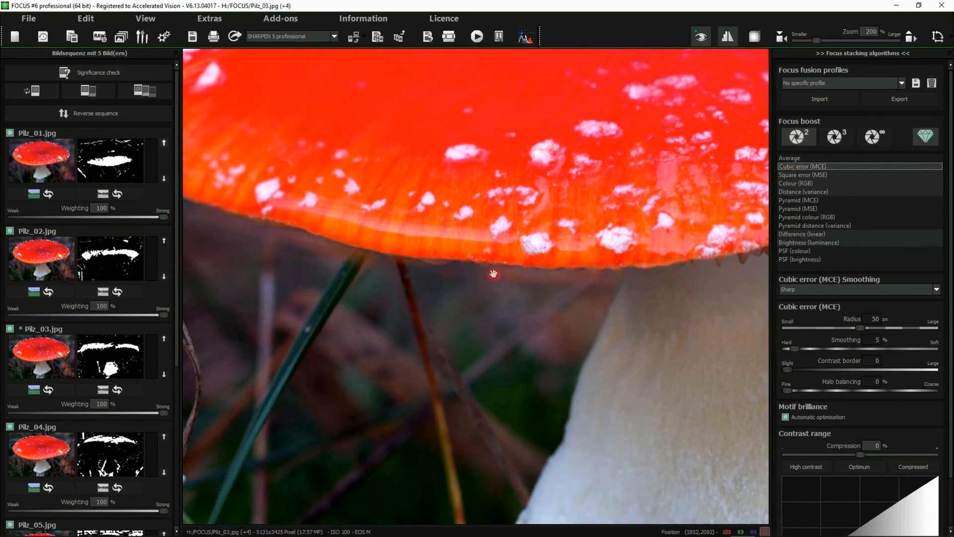
{"action": "left_click", "coordinate": [868, 252]}
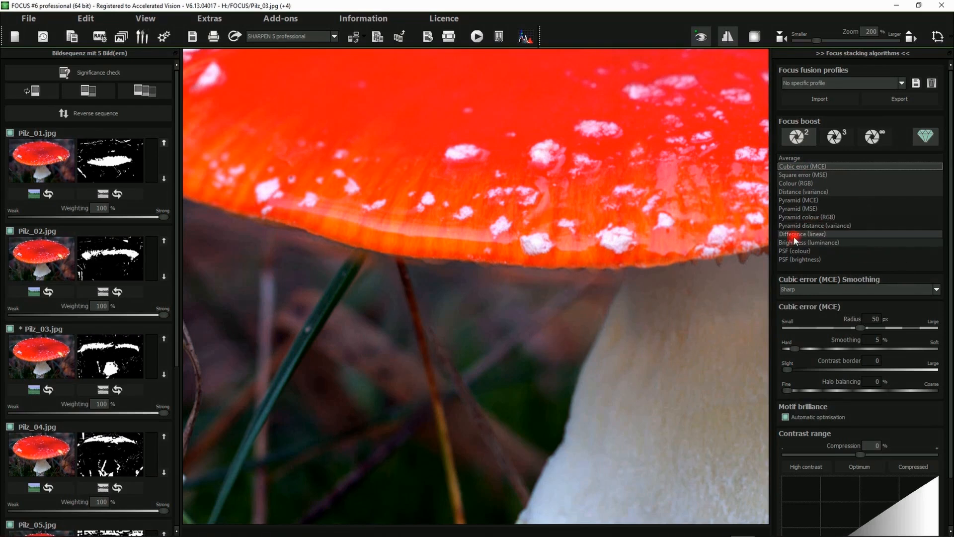
{"action": "left_click", "coordinate": [787, 252]}
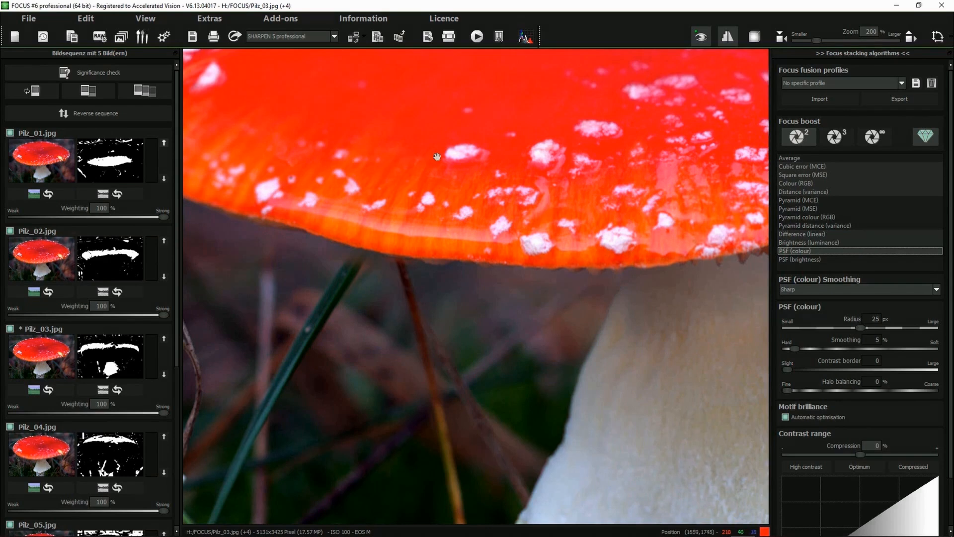
Try a PSF (colour) radius of 42 px while viewing the grass blade under the cap, and set the radius to 12 px.
{"action": "scroll", "coordinate": [887, 302], "scroll_direction": "down", "scroll_amount": 2}
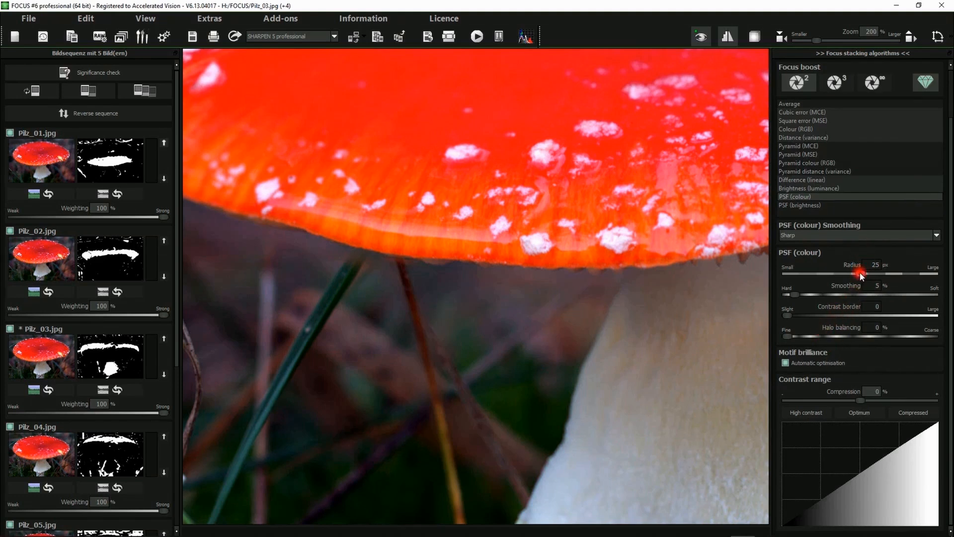
{"action": "scroll", "coordinate": [333, 244], "scroll_direction": "up", "scroll_amount": 3}
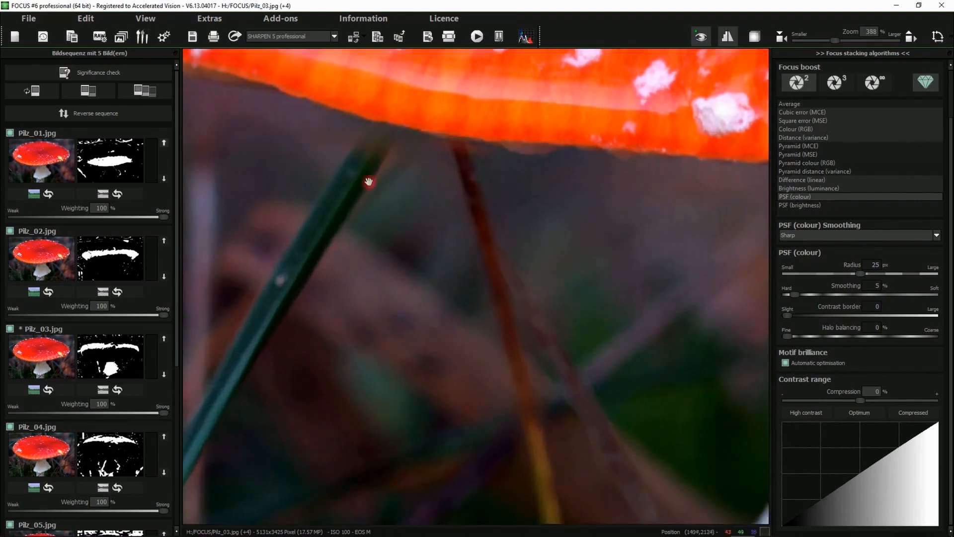
{"action": "scroll", "coordinate": [423, 194], "scroll_direction": "up", "scroll_amount": 1}
{"action": "left_click_drag", "start_coordinate": [423, 194], "coordinate": [467, 260]}
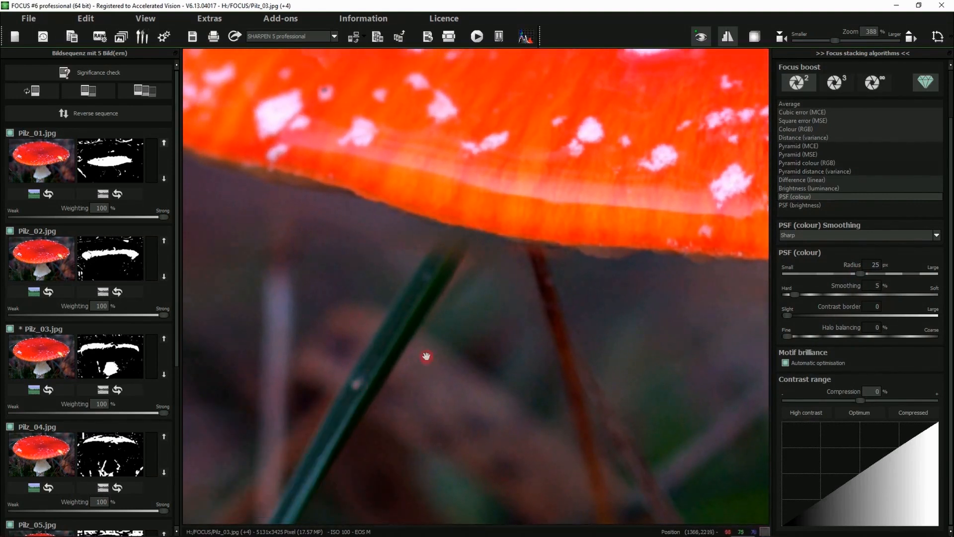
{"action": "left_click_drag", "start_coordinate": [860, 274], "coordinate": [904, 277]}
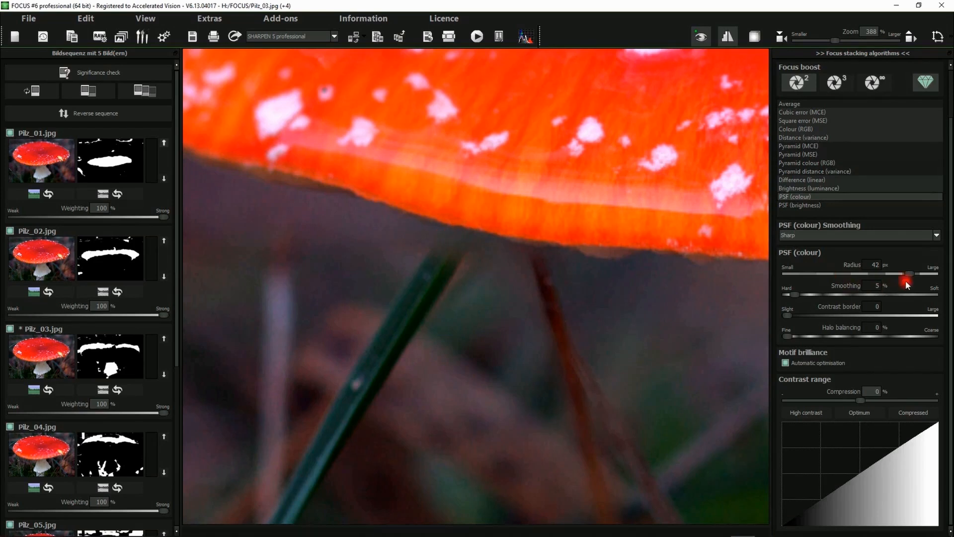
{"action": "left_click_drag", "start_coordinate": [909, 274], "coordinate": [822, 273]}
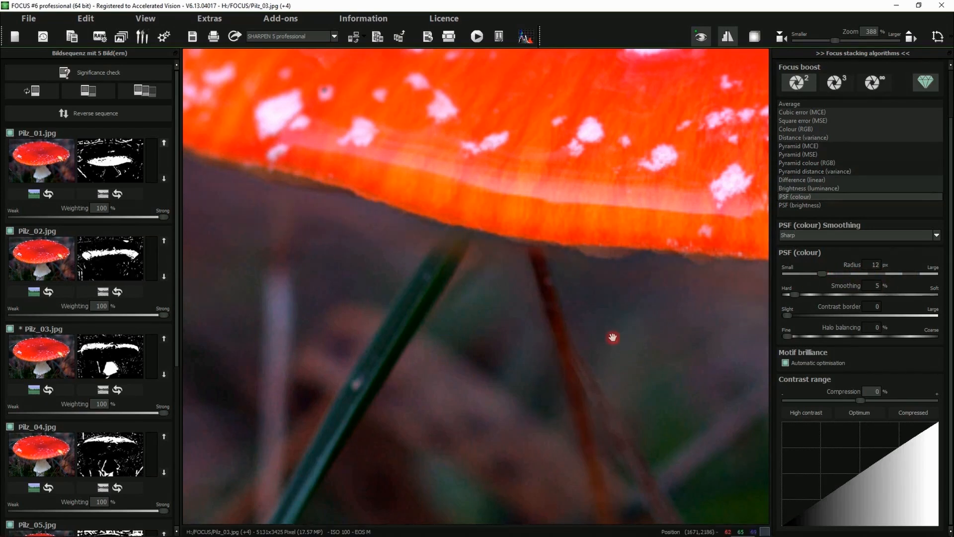
Try the Optimum, High contrast and Compressed contrast range presets on the whole stacked image.
{"action": "double_click", "coordinate": [544, 336]}
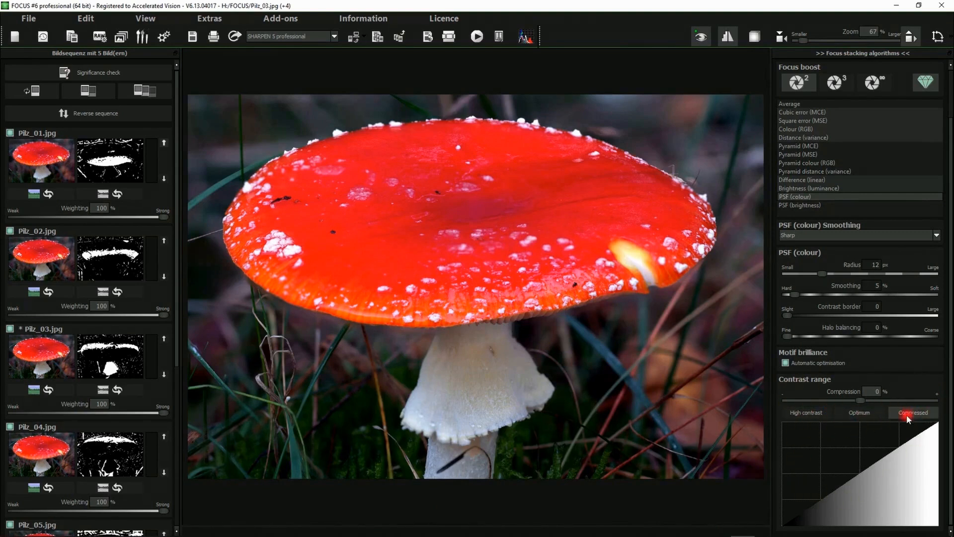
{"action": "left_click", "coordinate": [865, 411]}
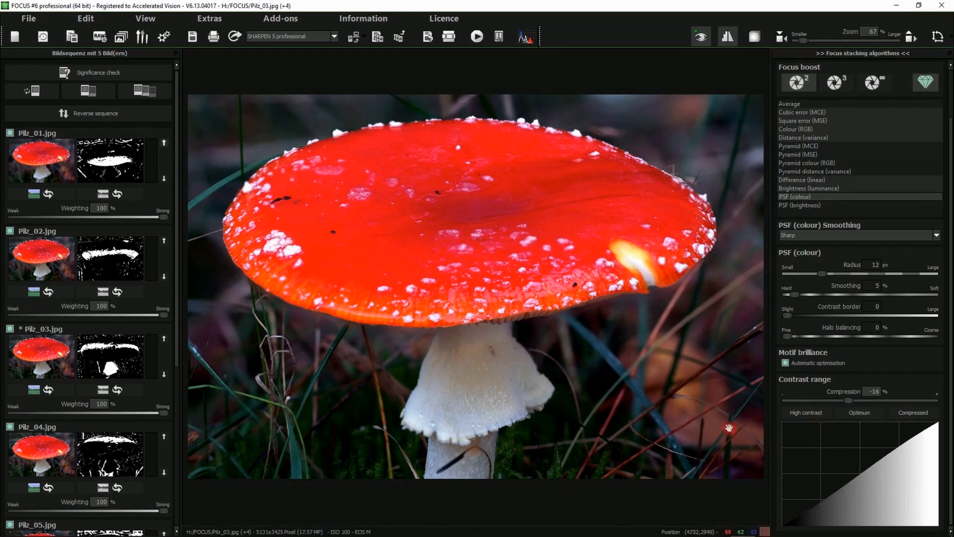
{"action": "left_click", "coordinate": [818, 412]}
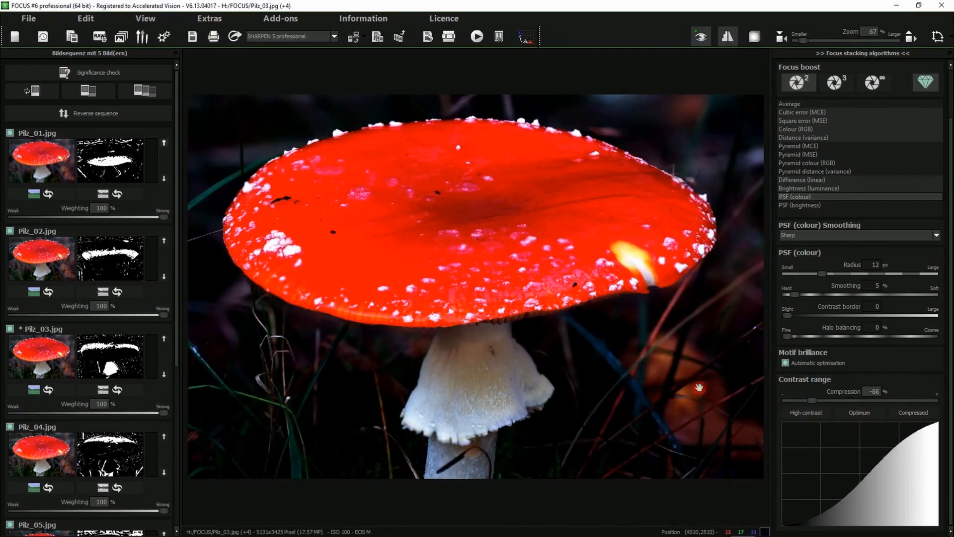
{"action": "left_click", "coordinate": [917, 411]}
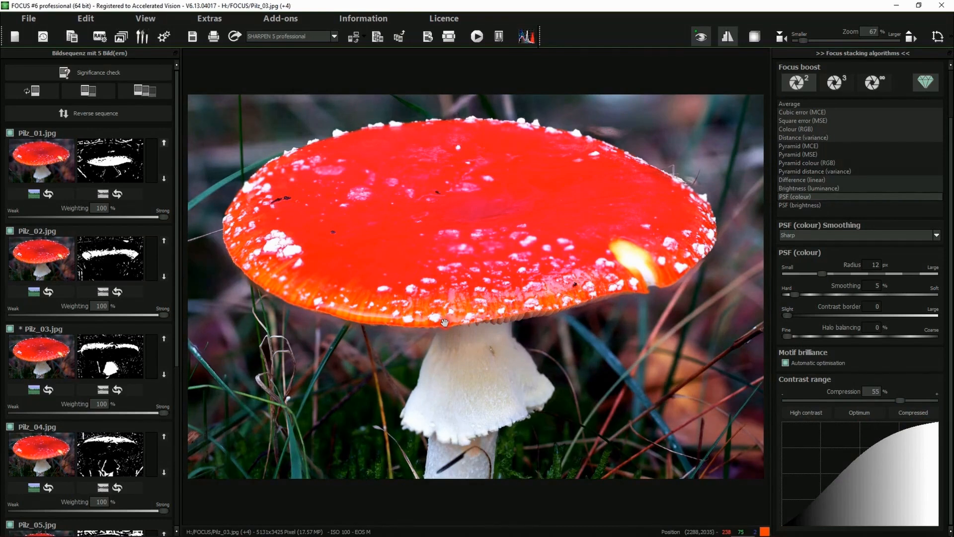
Open the default settings and examine the finalising options from the magnifying glass down to the web presentation section.
{"action": "left_click", "coordinate": [167, 41]}
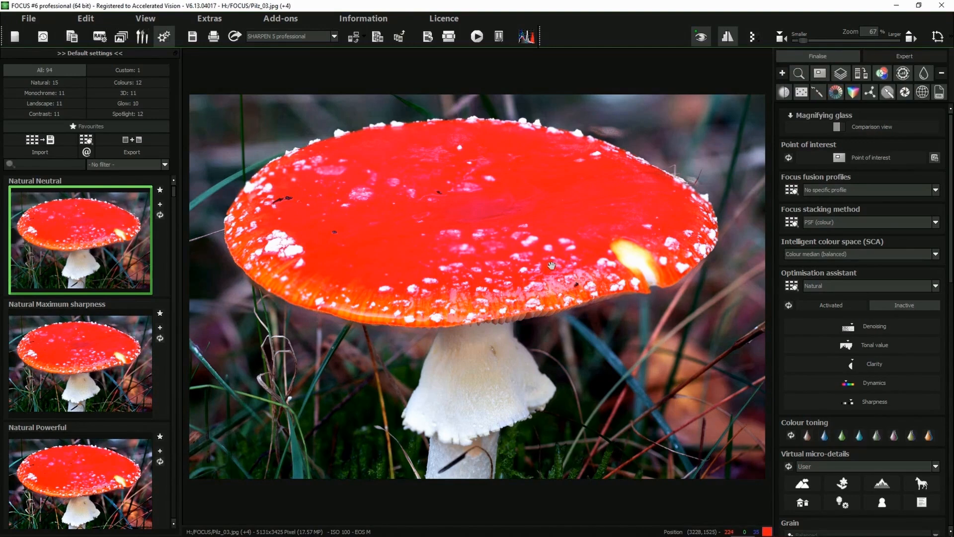
{"action": "scroll", "coordinate": [896, 385], "scroll_direction": "down", "scroll_amount": 2}
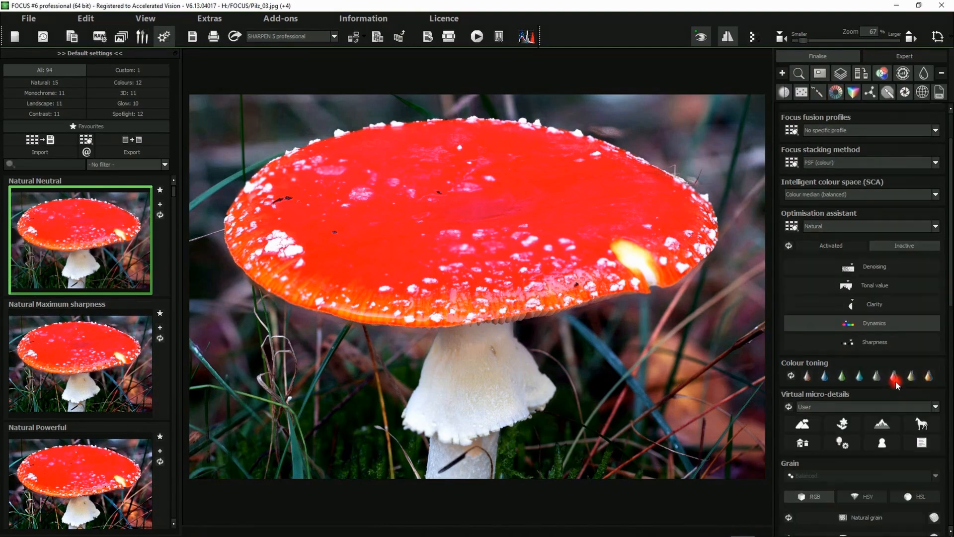
{"action": "scroll", "coordinate": [897, 385], "scroll_direction": "down", "scroll_amount": 4}
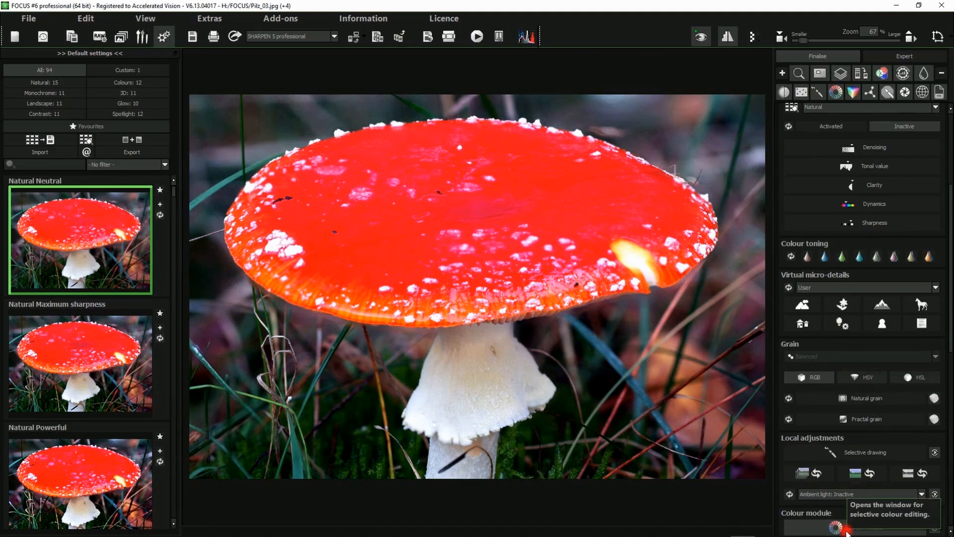
{"action": "scroll", "coordinate": [887, 447], "scroll_direction": "down", "scroll_amount": 8}
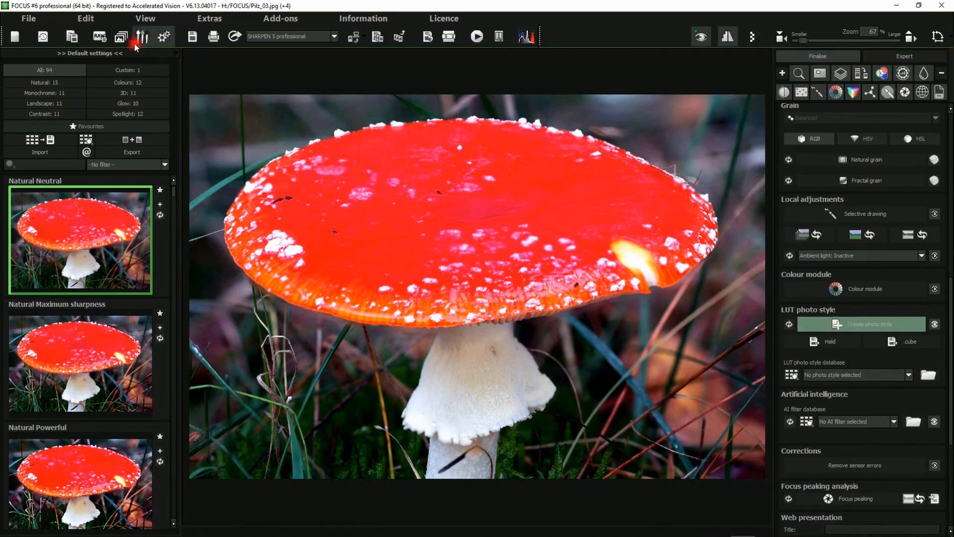
Return to the image sequence view and set the contrast range compression to 0 %.
{"action": "left_click", "coordinate": [121, 38]}
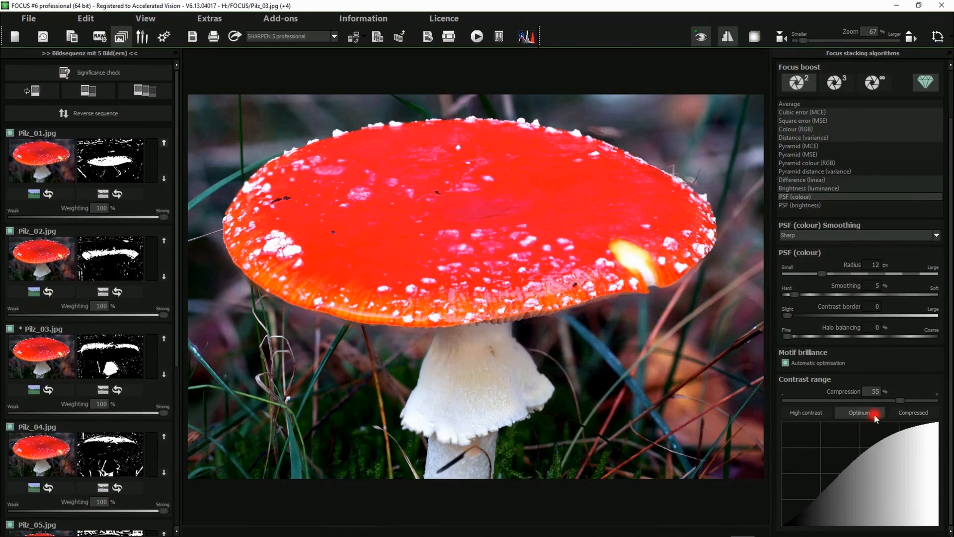
{"action": "left_click_drag", "start_coordinate": [898, 400], "coordinate": [854, 398]}
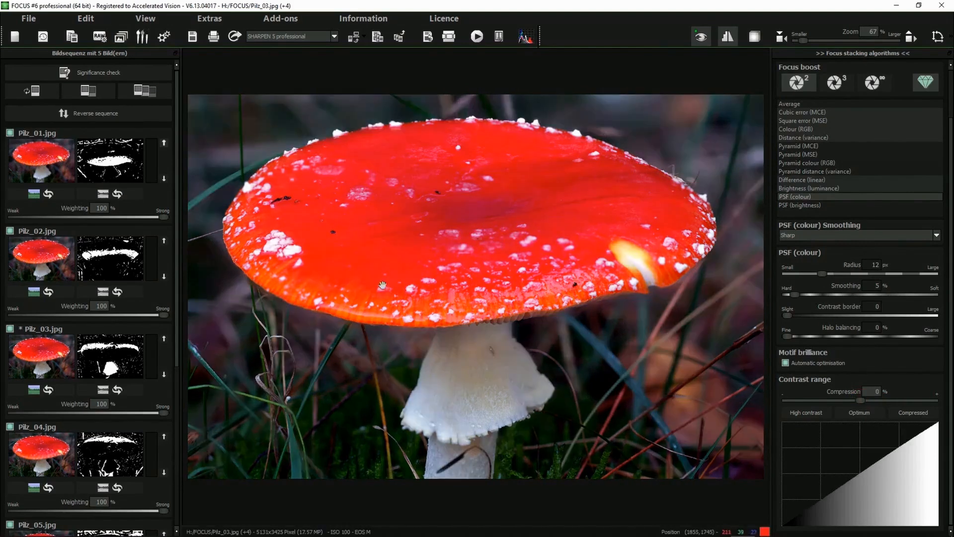
Inspect the stacked result along the cap's lower edge above the stem at magnifications up to 569 %.
{"action": "scroll", "coordinate": [394, 350], "scroll_direction": "up", "scroll_amount": 4}
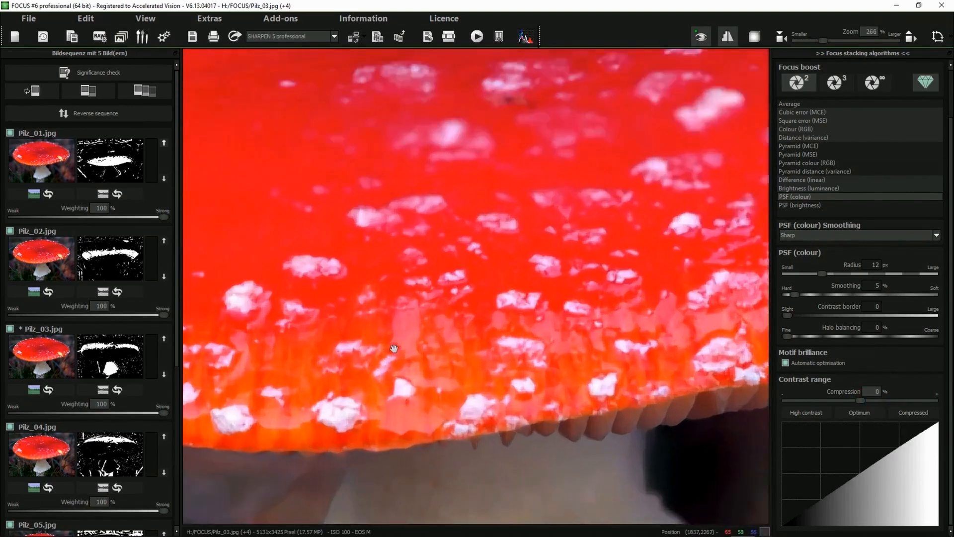
{"action": "left_click_drag", "start_coordinate": [394, 349], "coordinate": [522, 315]}
{"action": "scroll", "coordinate": [524, 315], "scroll_direction": "up", "scroll_amount": 2}
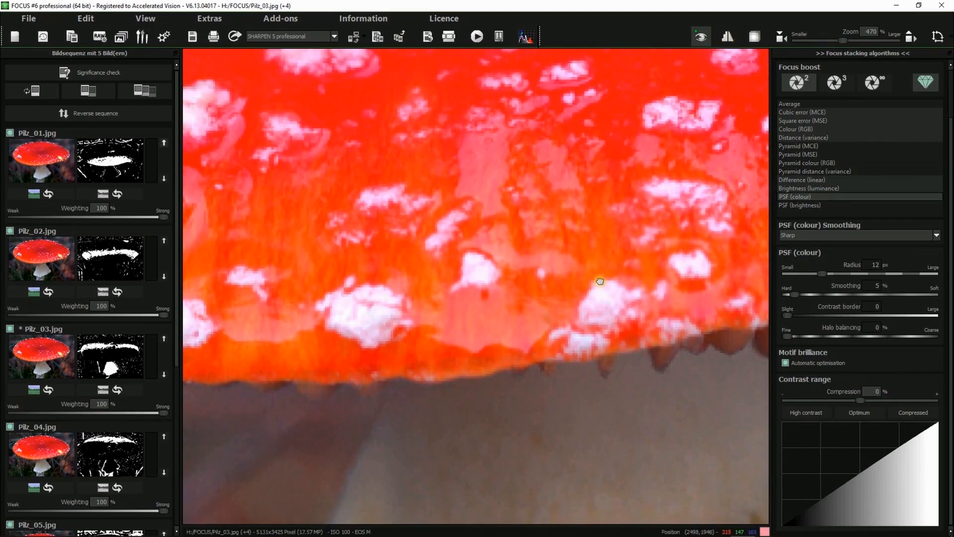
{"action": "left_click_drag", "start_coordinate": [600, 281], "coordinate": [540, 273]}
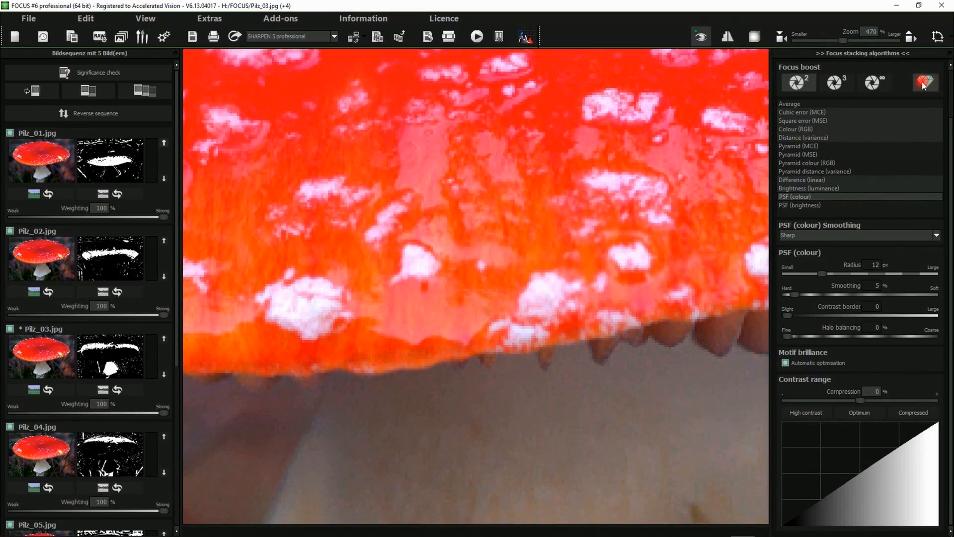
{"action": "left_click_drag", "start_coordinate": [311, 328], "coordinate": [462, 305]}
{"action": "scroll", "coordinate": [462, 305], "scroll_direction": "up", "scroll_amount": 2}
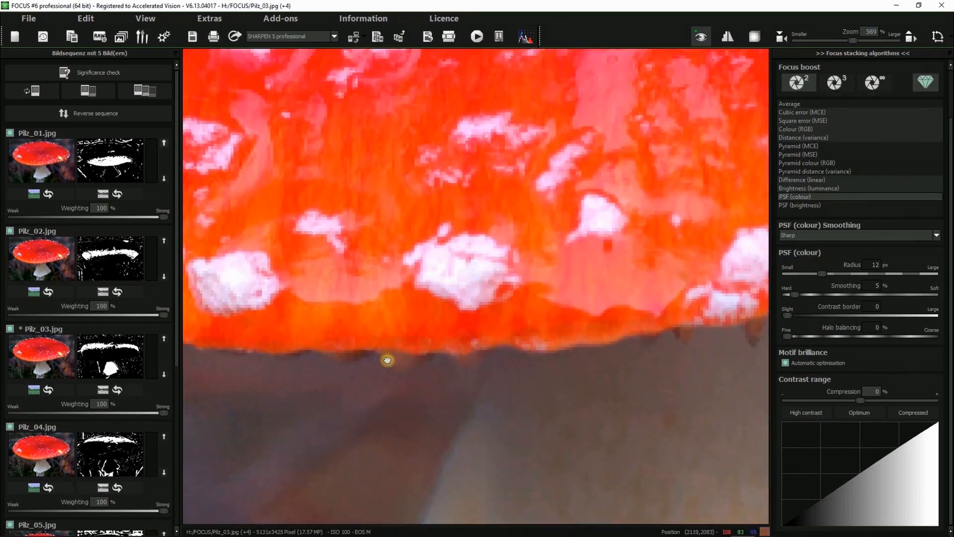